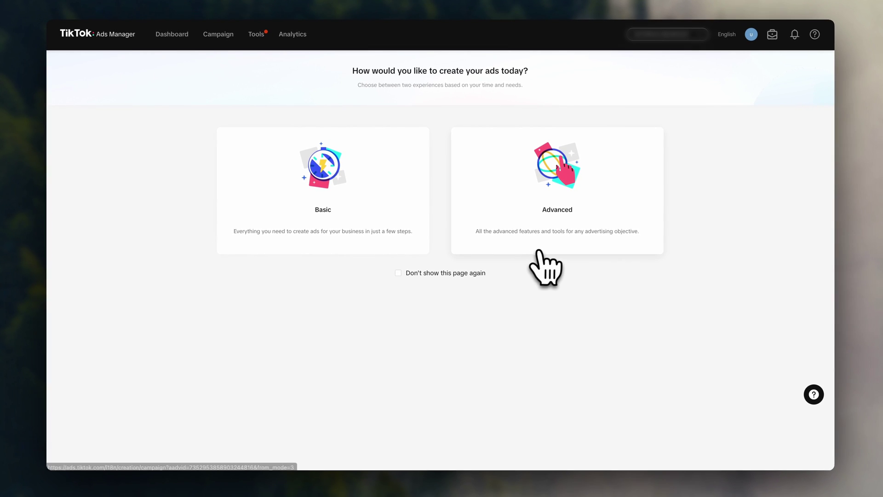
# - Choose the Advanced creation experience to bring up the campaign objective list
pyautogui.click(538, 251)
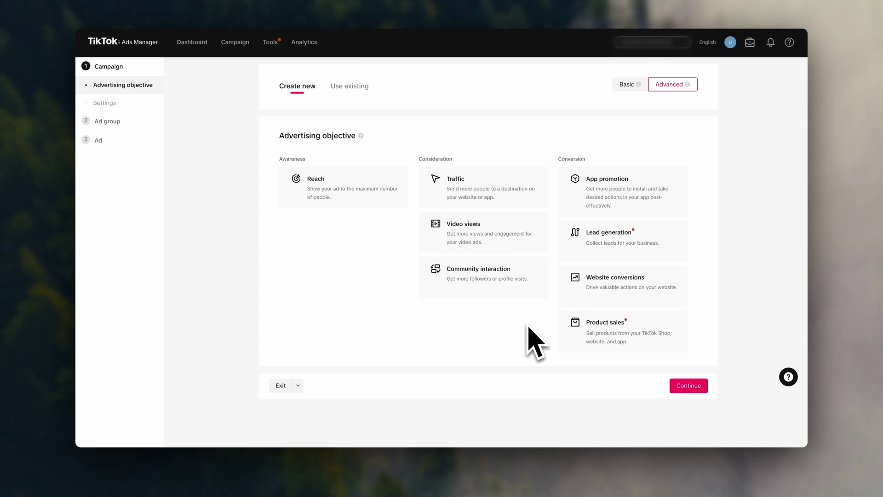
# - Choose Website conversions as the campaign objective
pyautogui.click(569, 297)
pyautogui.scroll(-3, 594, 315)
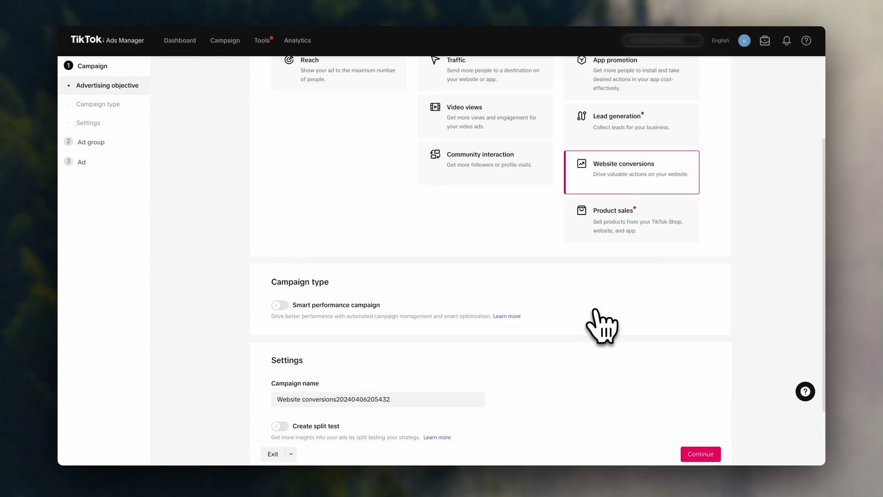
pyautogui.scroll(-2, 593, 313)
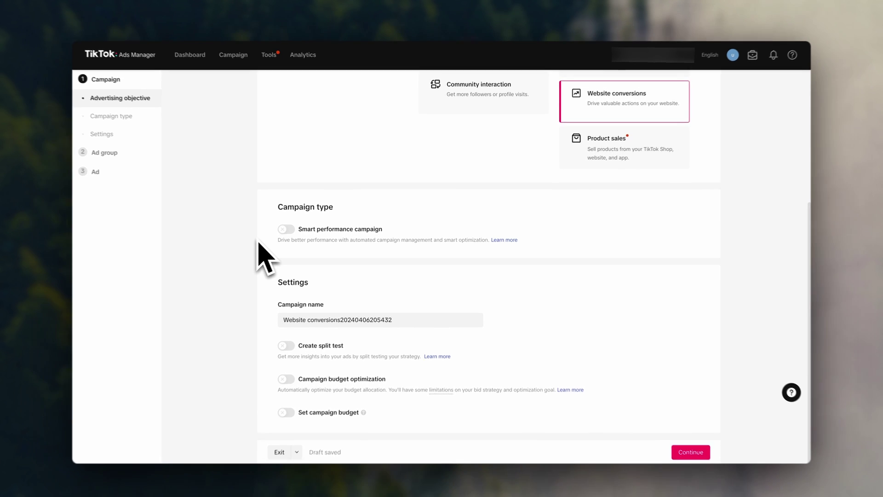
# - Name the campaign 'Campaign 1' and continue to the ad group settings
pyautogui.moveTo(403, 308); pyautogui.dragTo(287, 301)
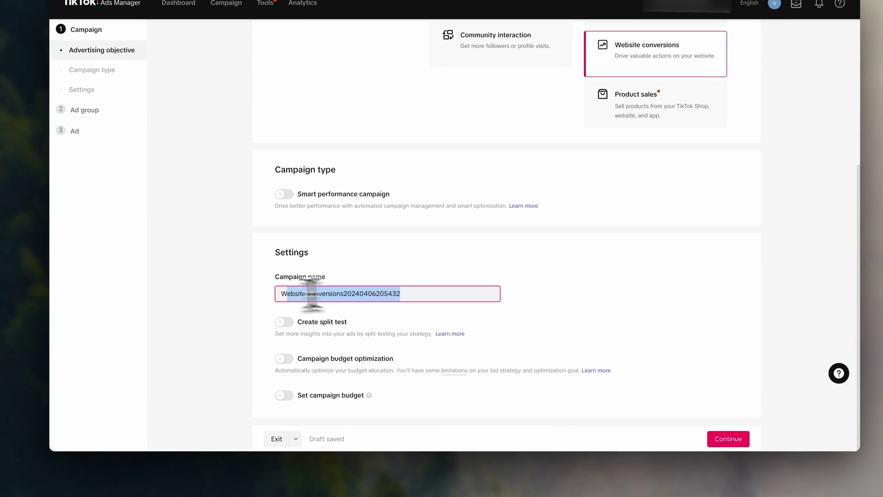
pyautogui.write('Campaign 1')
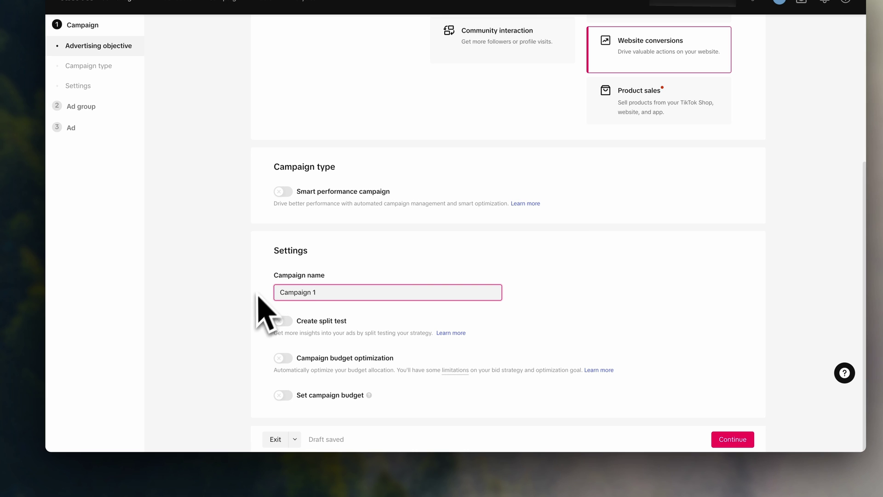
pyautogui.click(242, 344)
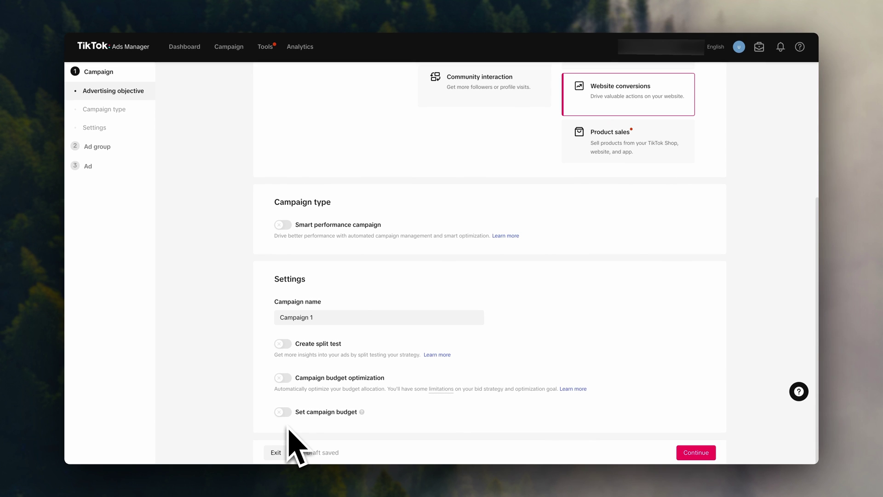
pyautogui.click(708, 453)
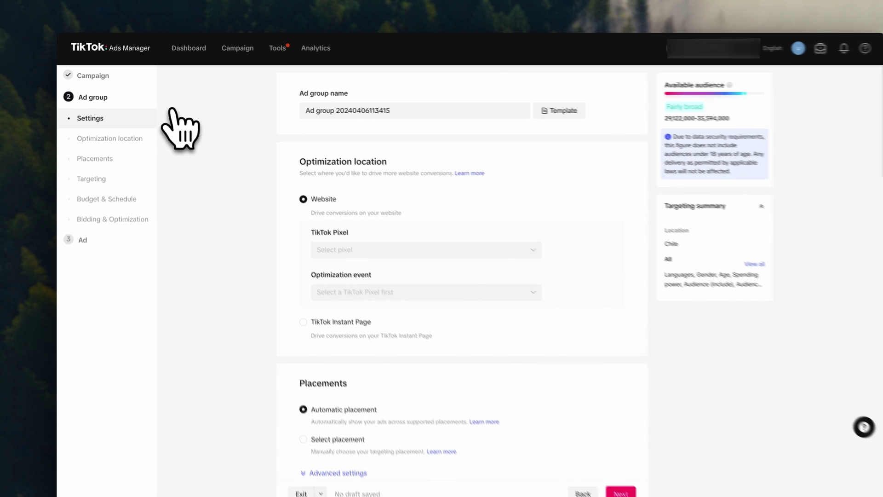
# - Replace the default ad group name with 'Broad'
pyautogui.tripleClick(391, 110)
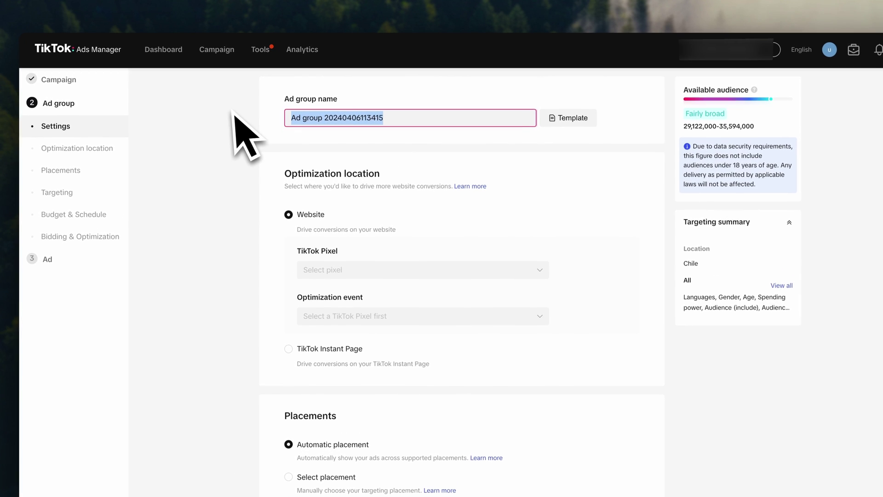
pyautogui.write('Broad')
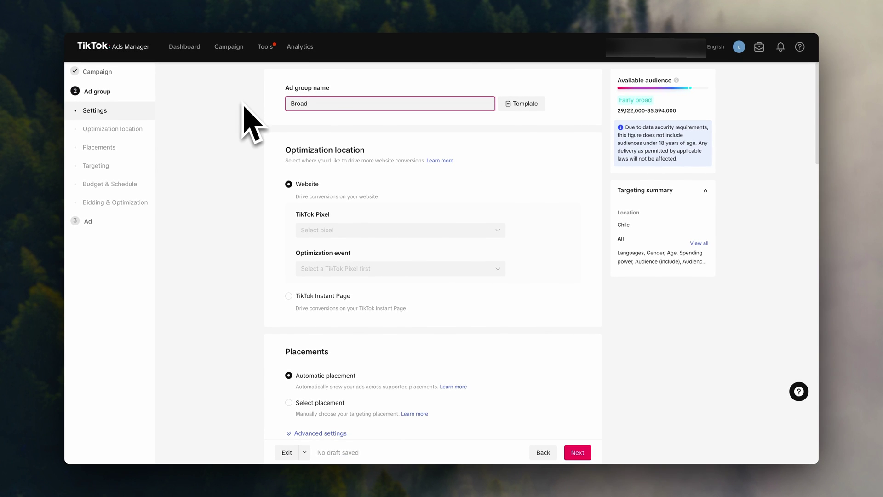
pyautogui.click(270, 121)
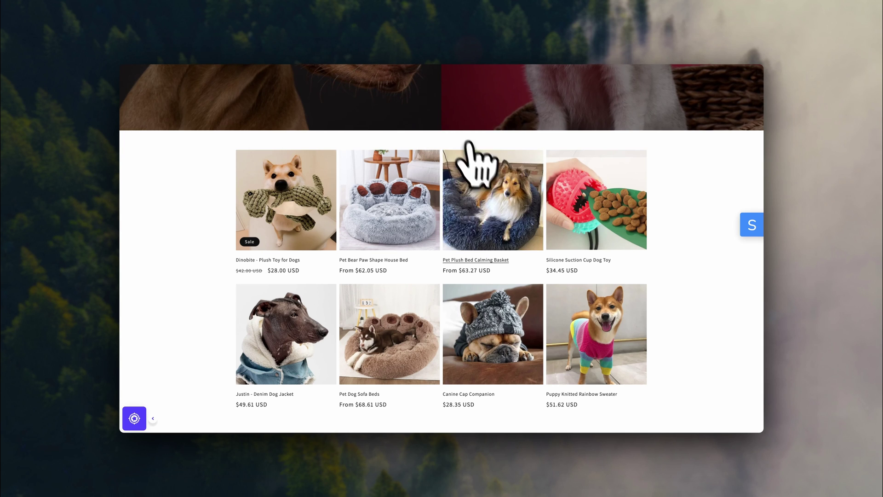
# - Add the Pet Plush Bed Calming Basket to the storefront cart
pyautogui.click(479, 171)
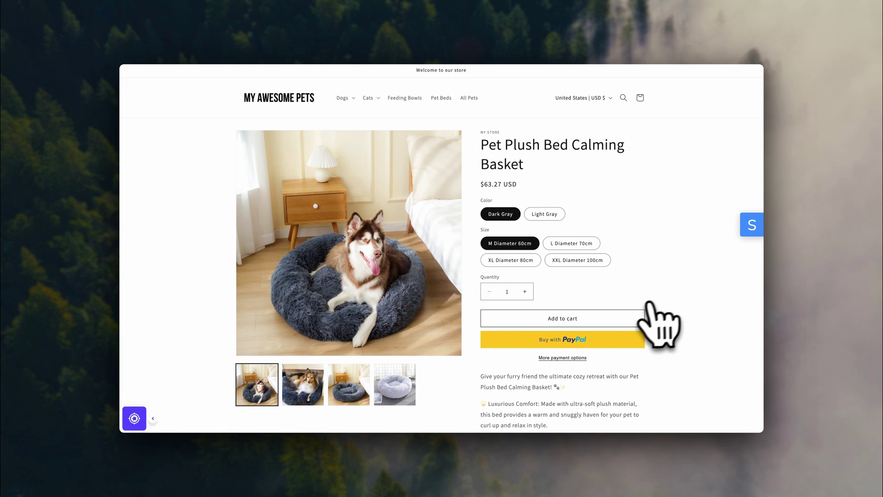
pyautogui.click(597, 320)
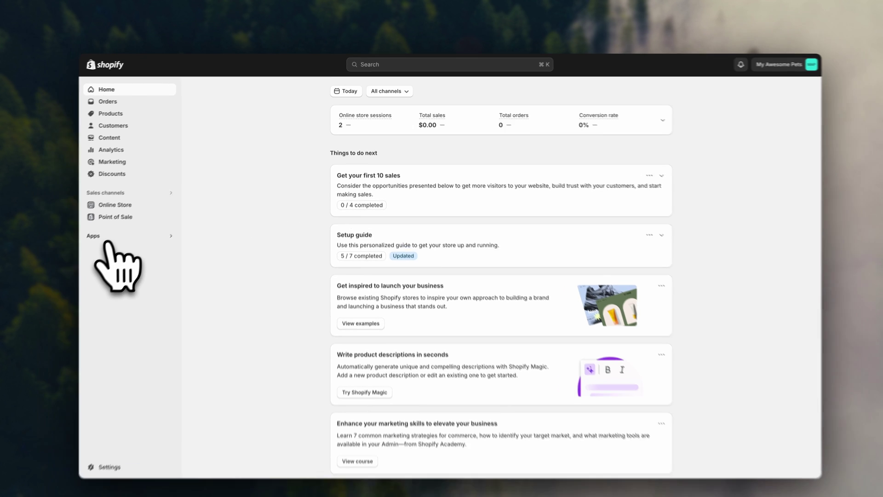
# - Search the Shopify apps for 'Tik' and open the TikTok app listing
pyautogui.click(125, 223)
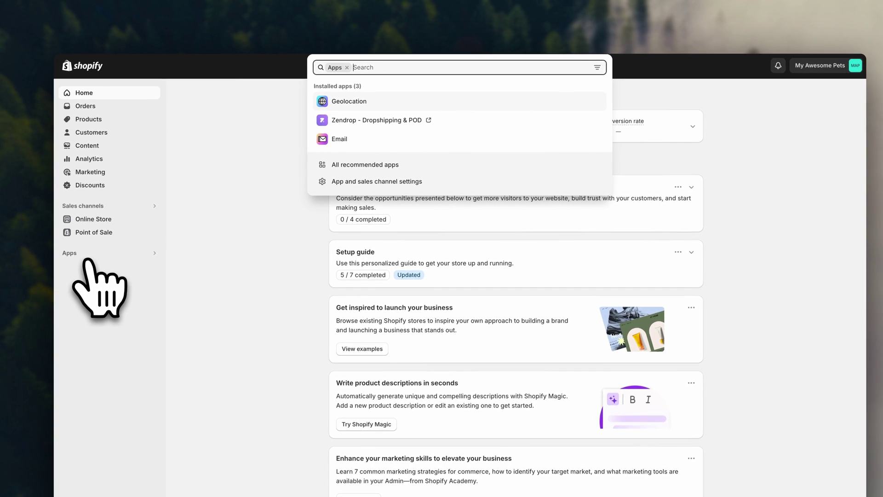
pyautogui.write('TikTok')
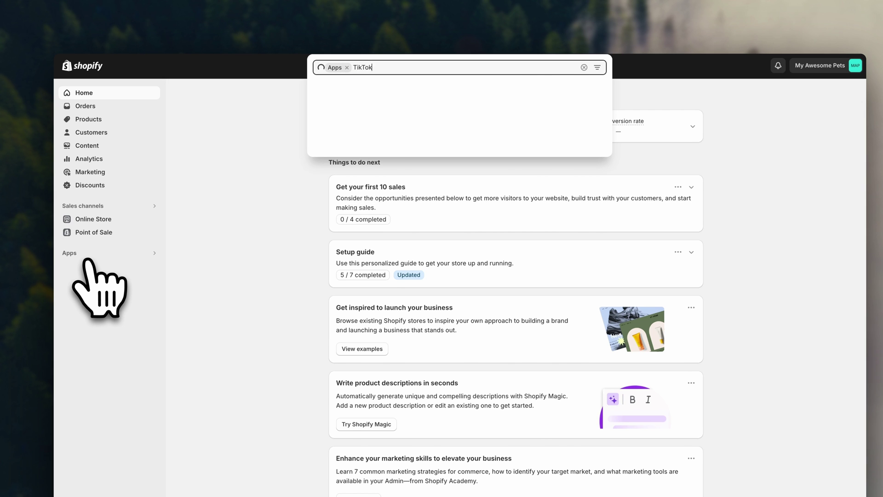
pyautogui.press('Return')
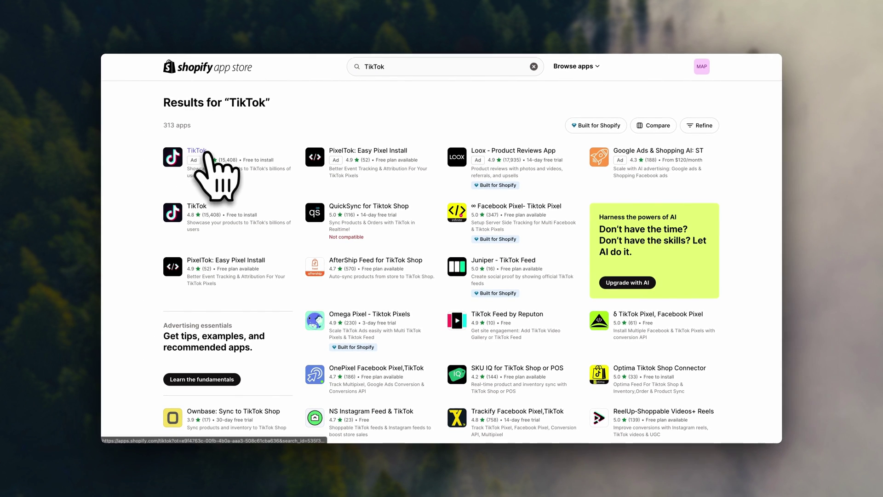
pyautogui.click(198, 151)
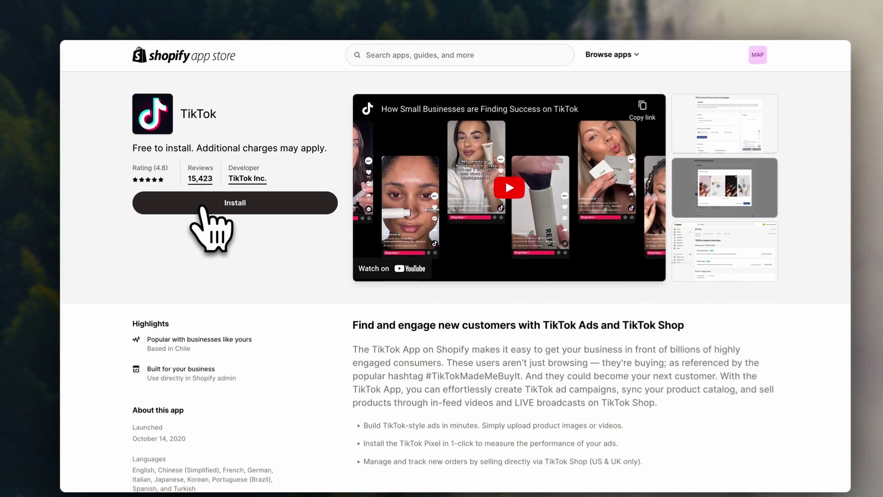
# - Install the TikTok app, approving its data access, and begin its marketing setup
pyautogui.click(201, 203)
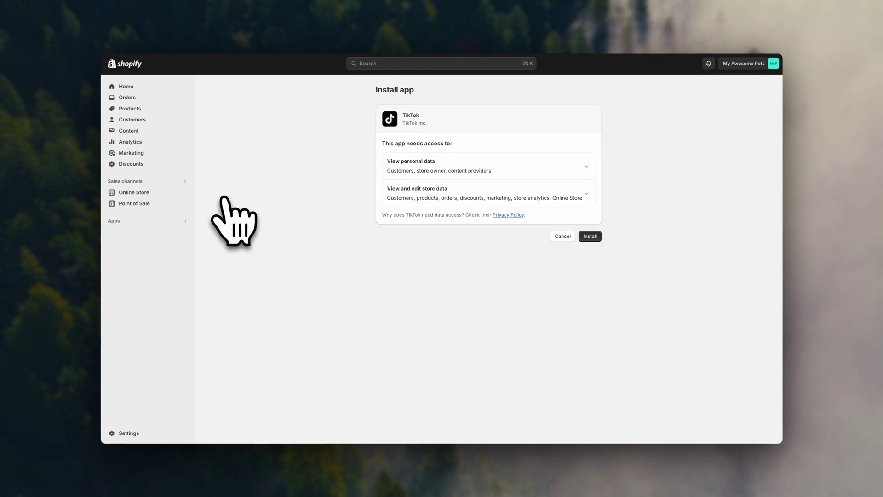
pyautogui.click(590, 236)
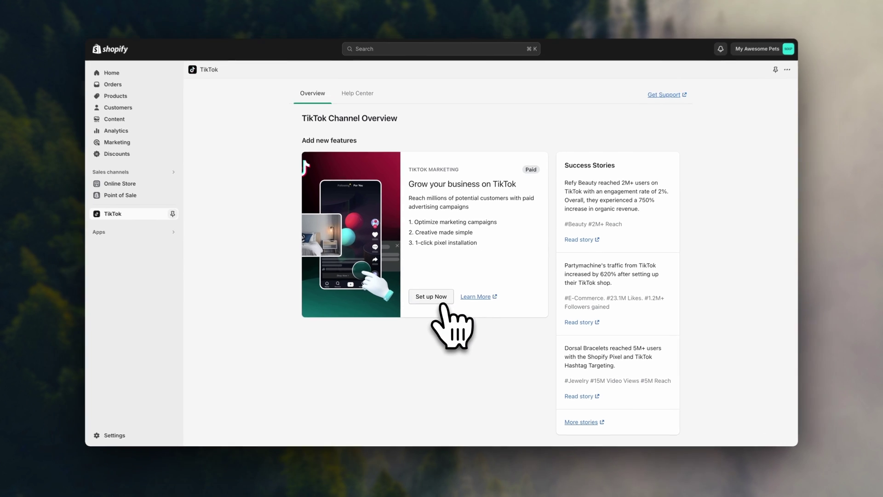
pyautogui.click(440, 300)
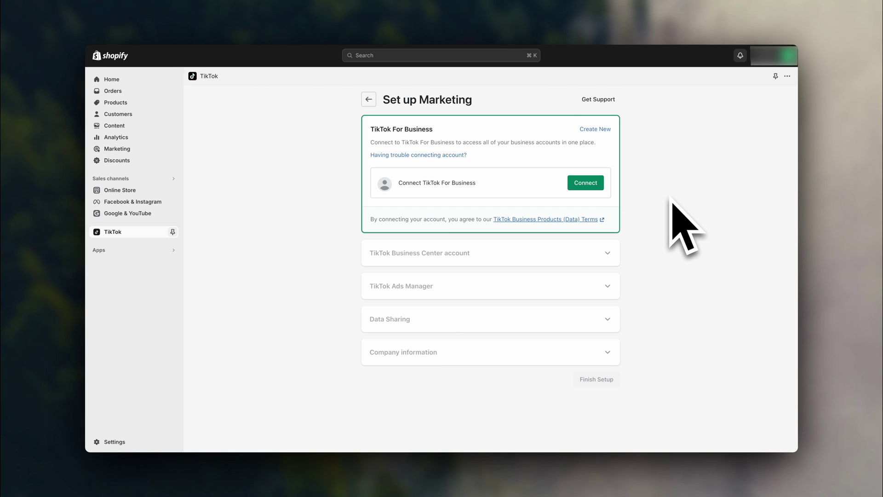
# - Connect TikTok For Business, create a Business Center account, and link Ads Manager
pyautogui.click(582, 184)
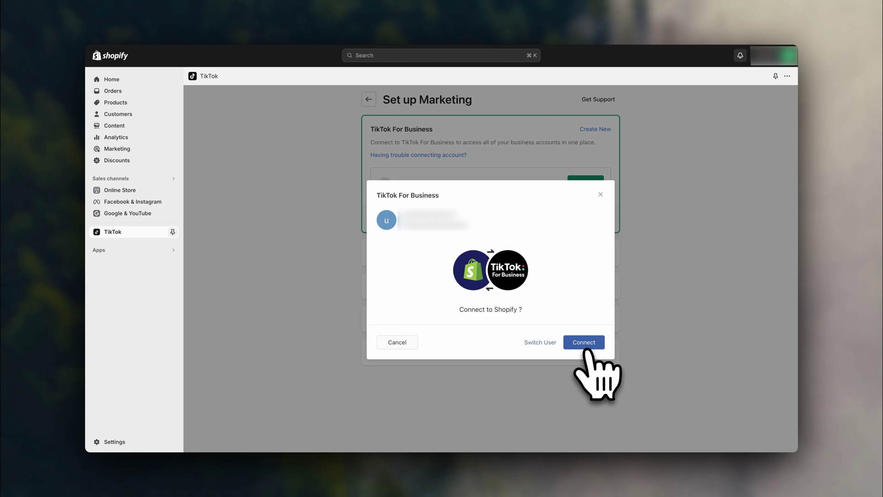
pyautogui.click(586, 346)
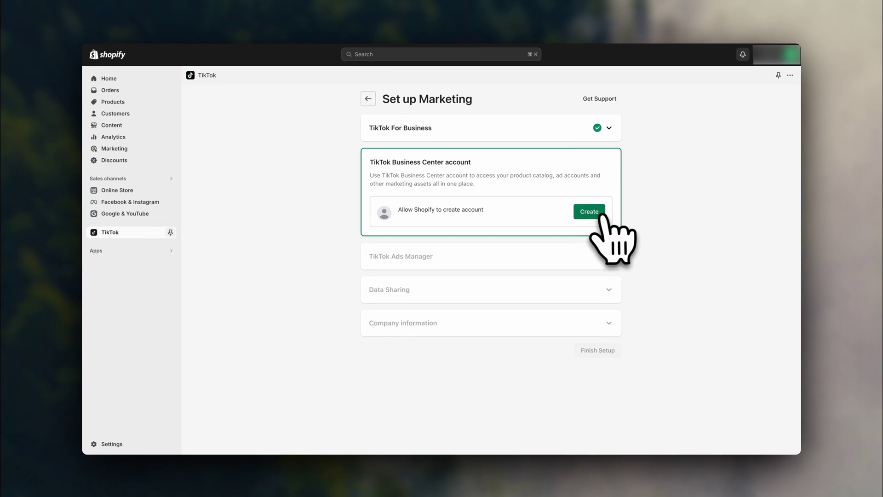
pyautogui.click(597, 212)
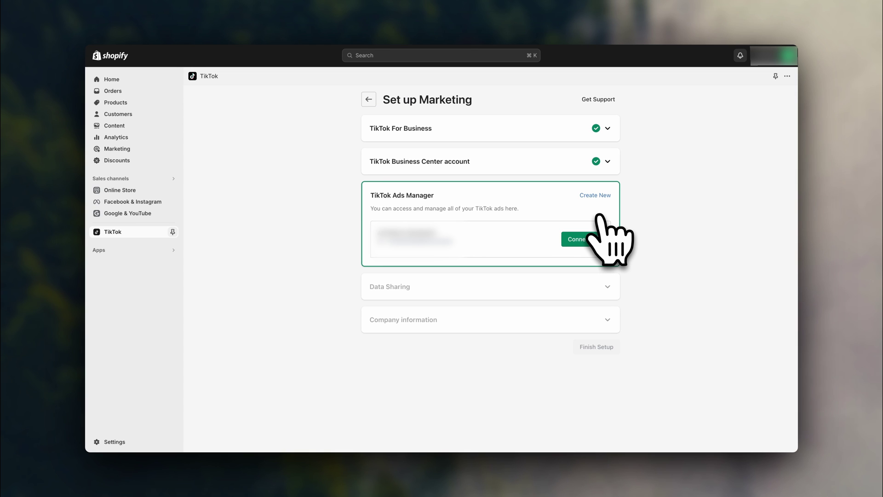
pyautogui.click(583, 240)
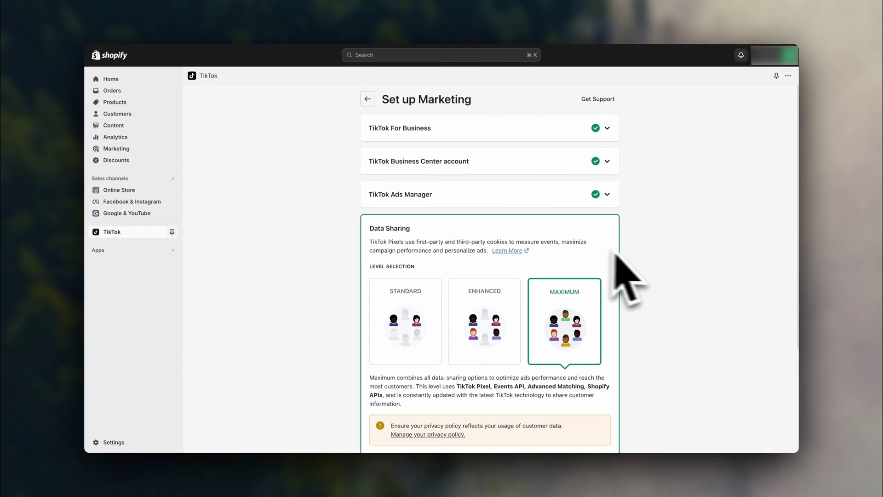
# - Choose Enhanced data sharing, confirm the pixel, and finish the TikTok marketing setup
pyautogui.scroll(-3, 639, 267)
pyautogui.scroll(-1, 647, 260)
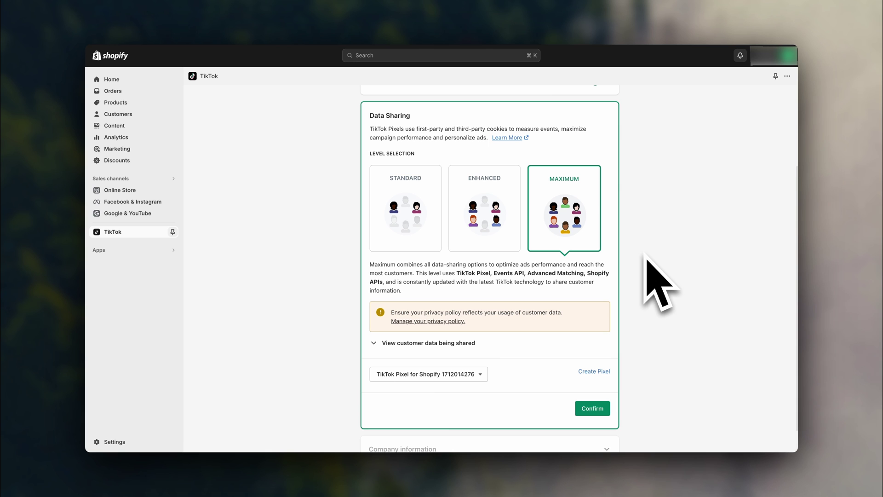
pyautogui.click(484, 233)
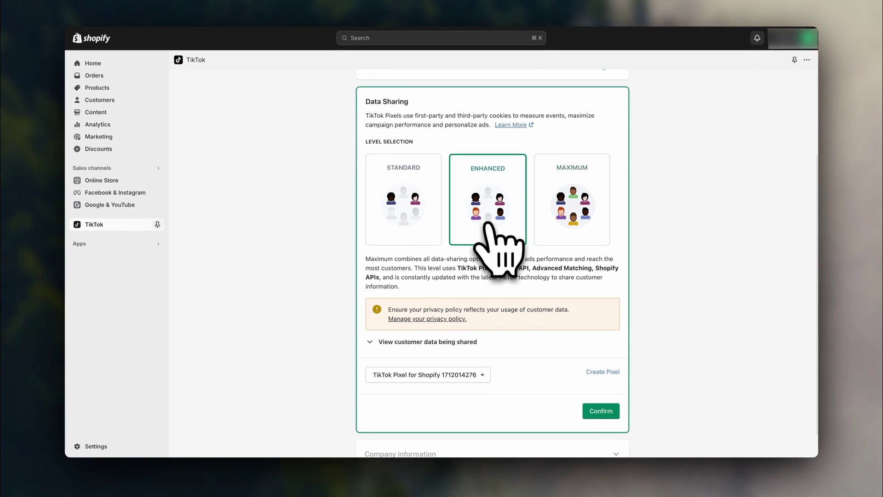
pyautogui.scroll(-1, 485, 231)
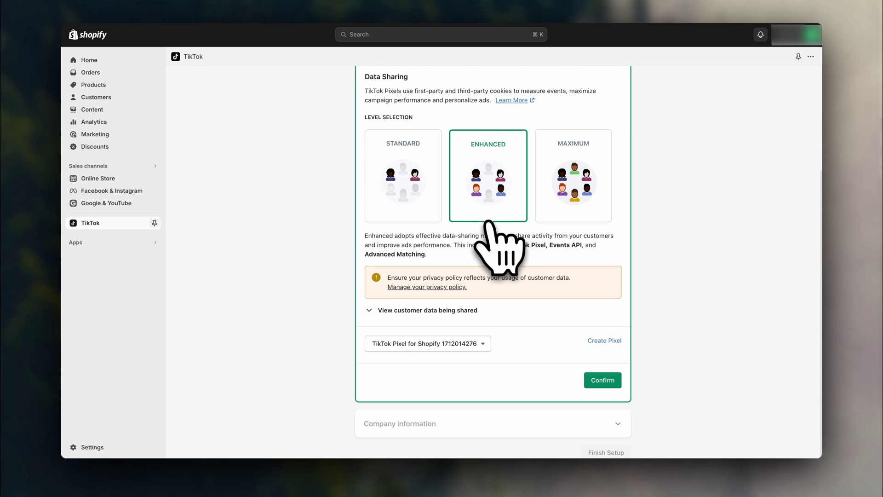
pyautogui.click(603, 382)
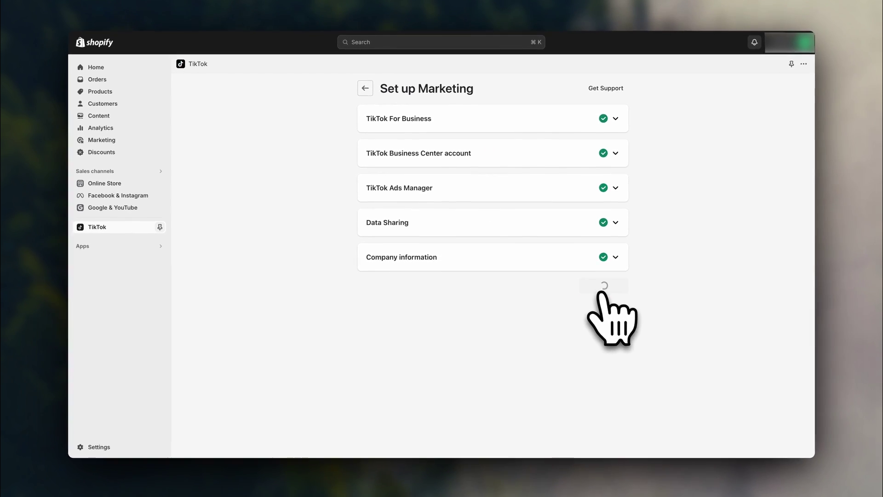
pyautogui.click(599, 289)
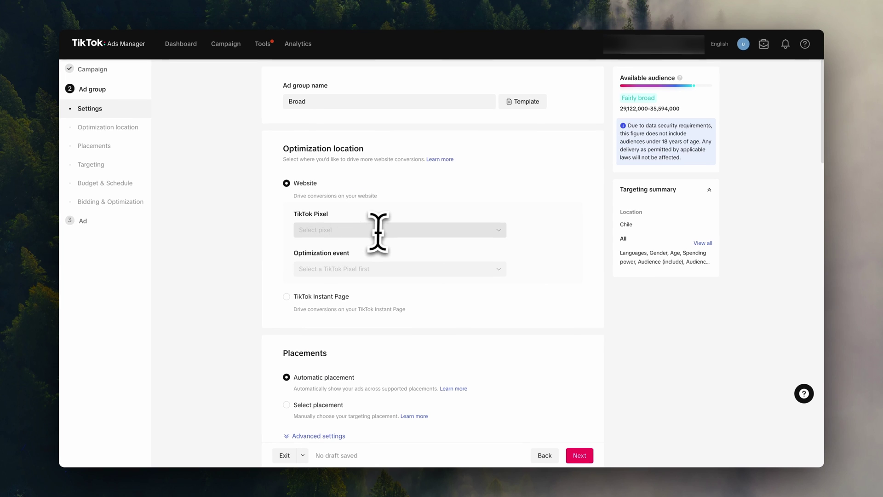
# - Use the TikTok Pixel for Shopify with Add to Cart as the optimization event
pyautogui.click(378, 231)
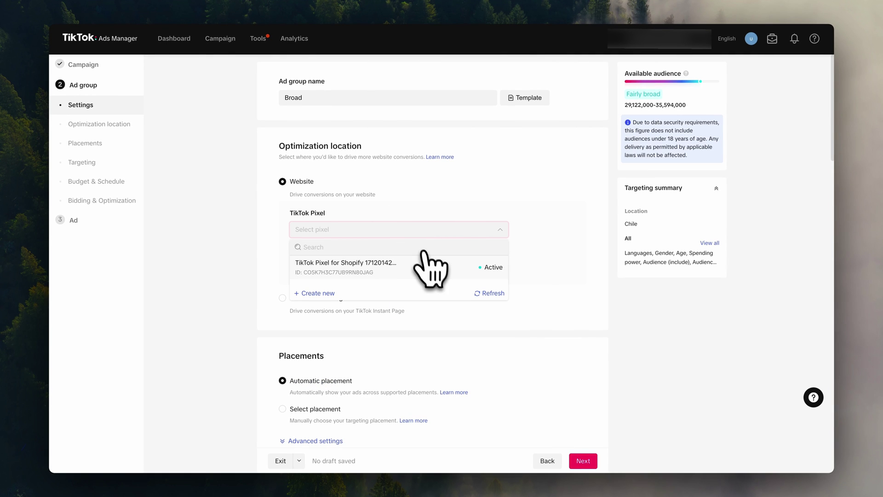
pyautogui.click(418, 268)
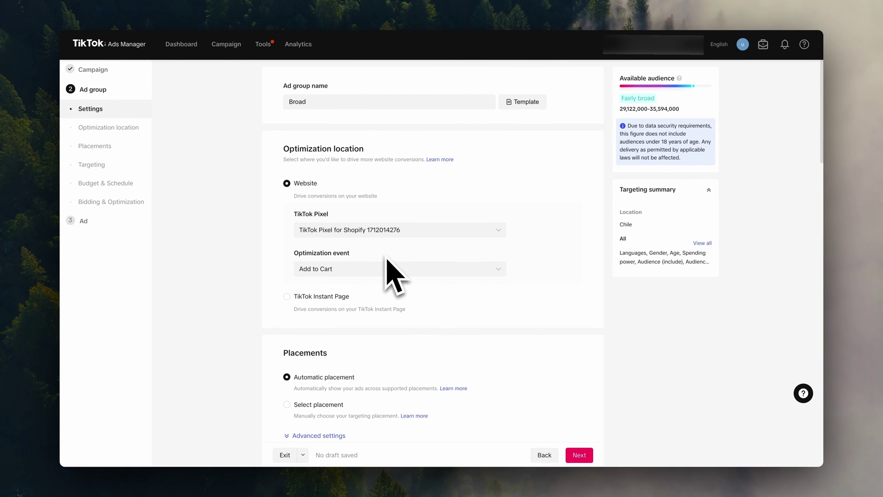
pyautogui.click(501, 274)
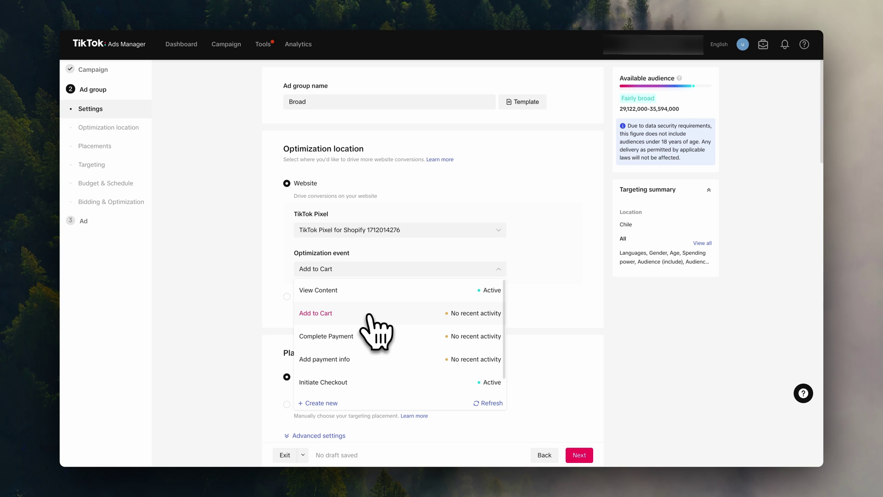
pyautogui.click(373, 316)
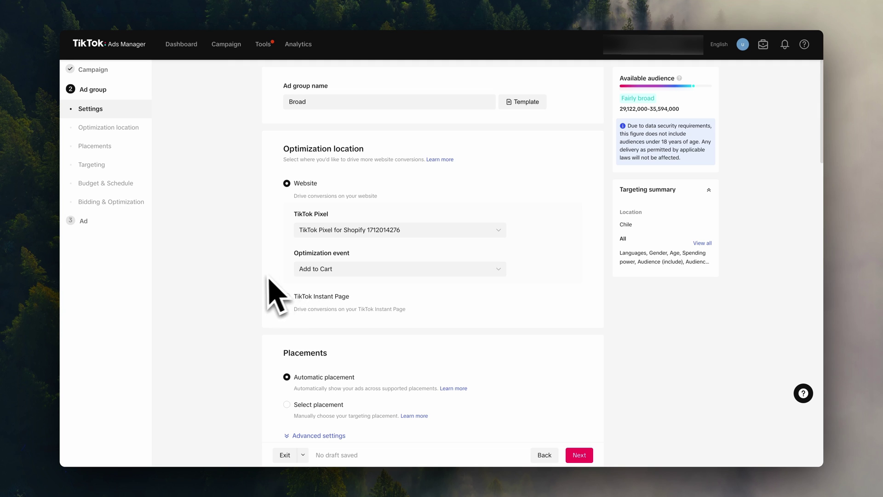
# - Set placements manually to TikTok only, excluding Global App Bundle and Pangle
pyautogui.scroll(-3, 254, 280)
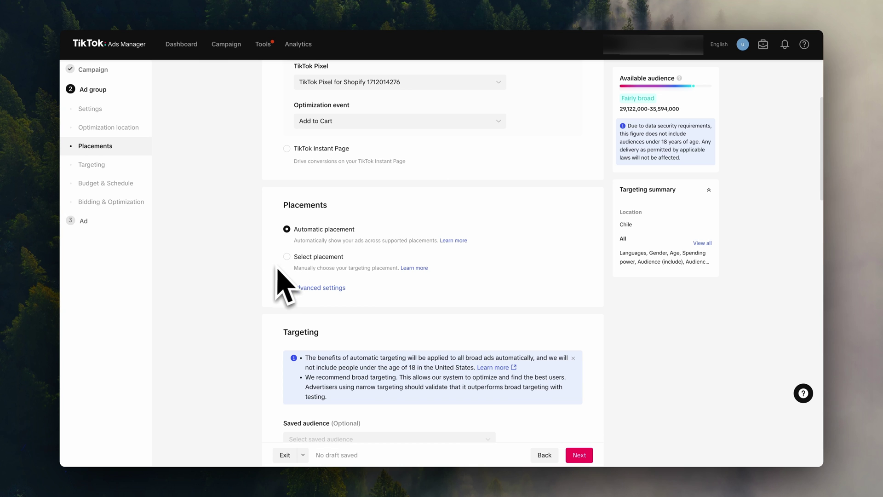
pyautogui.click(286, 256)
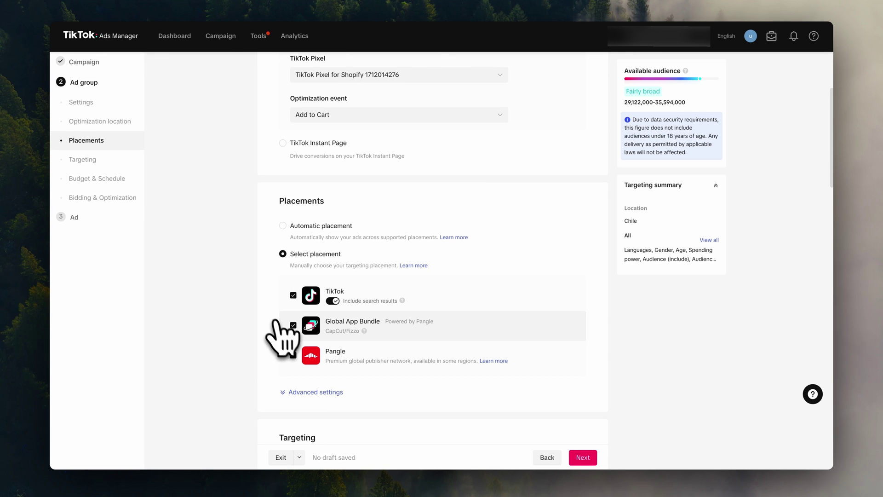
pyautogui.click(293, 325)
pyautogui.click(293, 355)
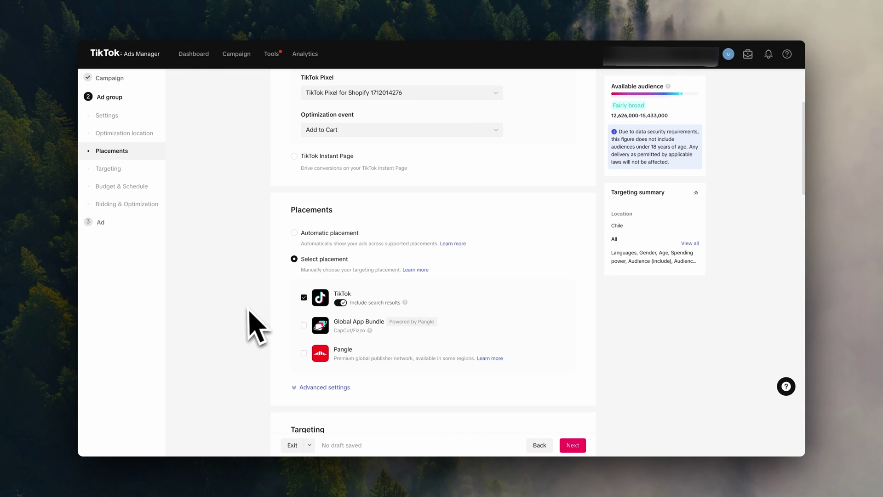
pyautogui.scroll(-5, 247, 325)
pyautogui.scroll(-3, 246, 316)
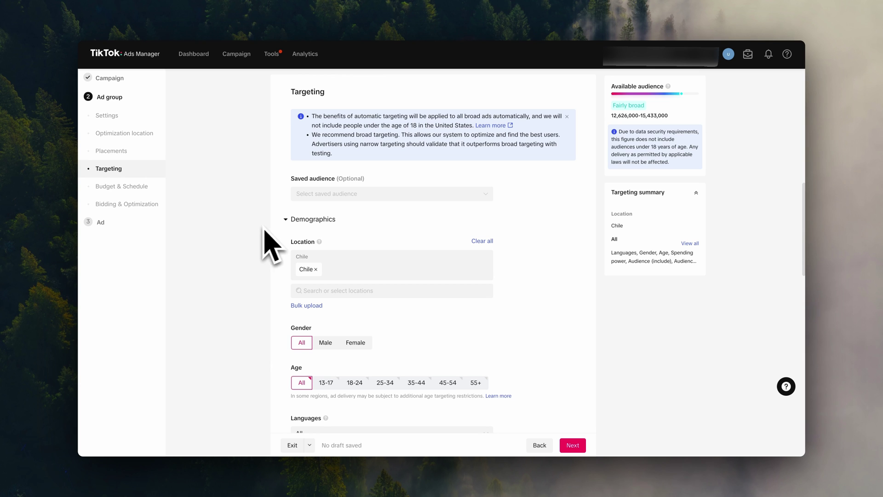
pyautogui.scroll(-10, 252, 291)
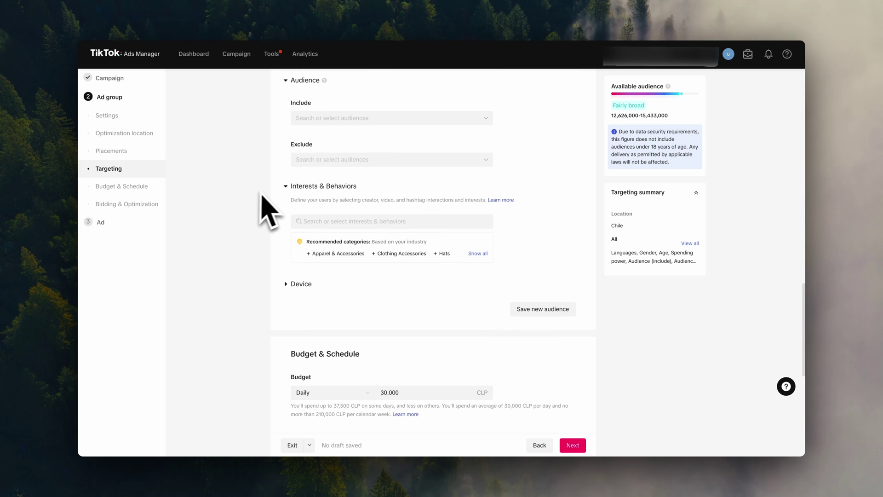
pyautogui.scroll(6, 251, 229)
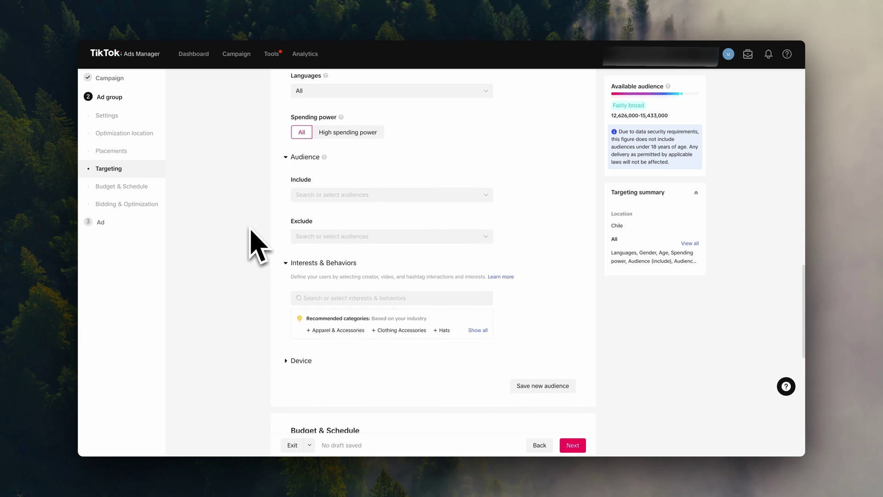
pyautogui.scroll(4, 251, 229)
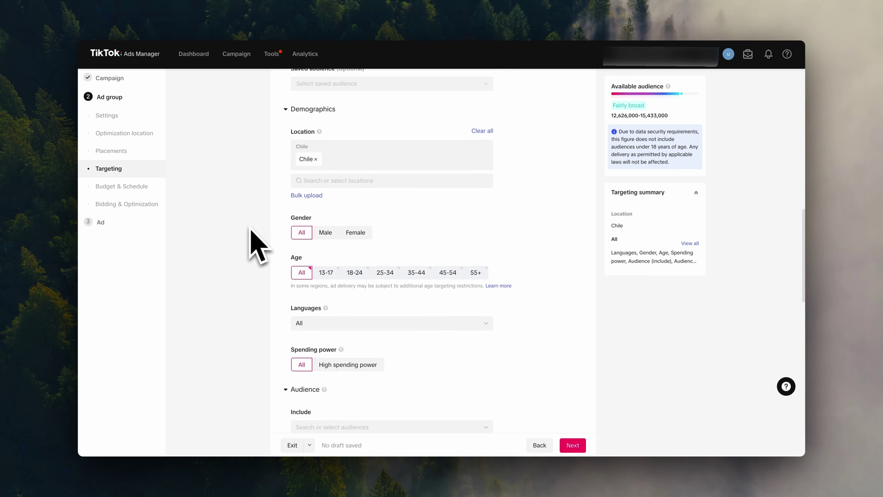
pyautogui.scroll(1, 257, 243)
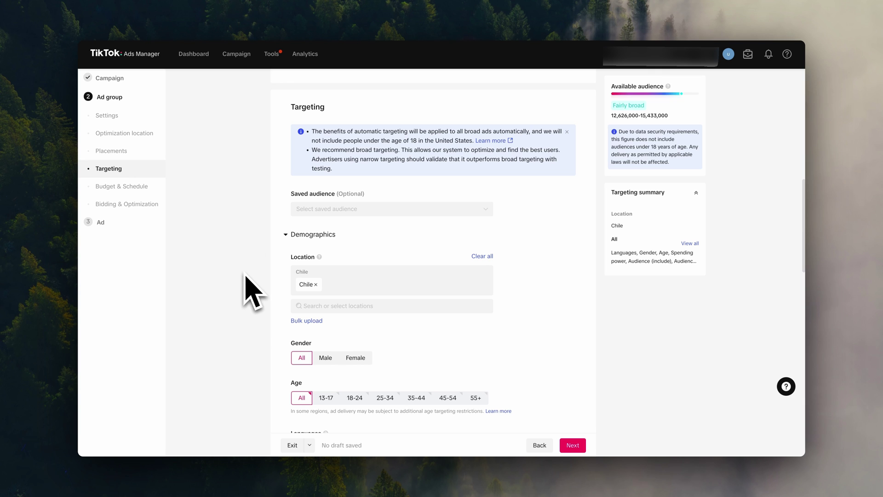
pyautogui.scroll(-4, 245, 275)
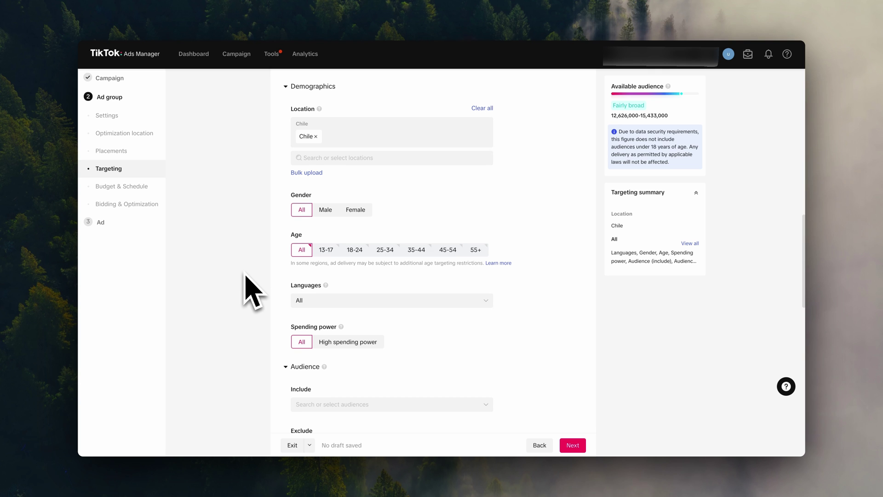
pyautogui.scroll(-3, 245, 275)
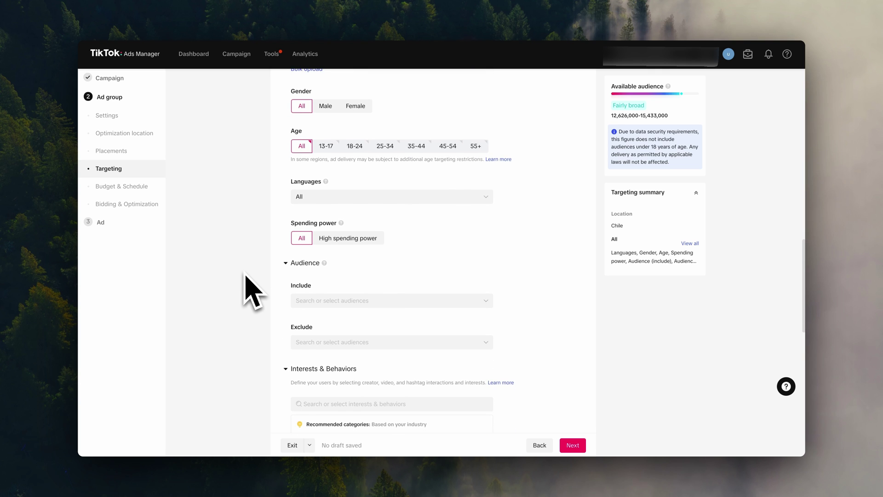
pyautogui.scroll(-2, 245, 275)
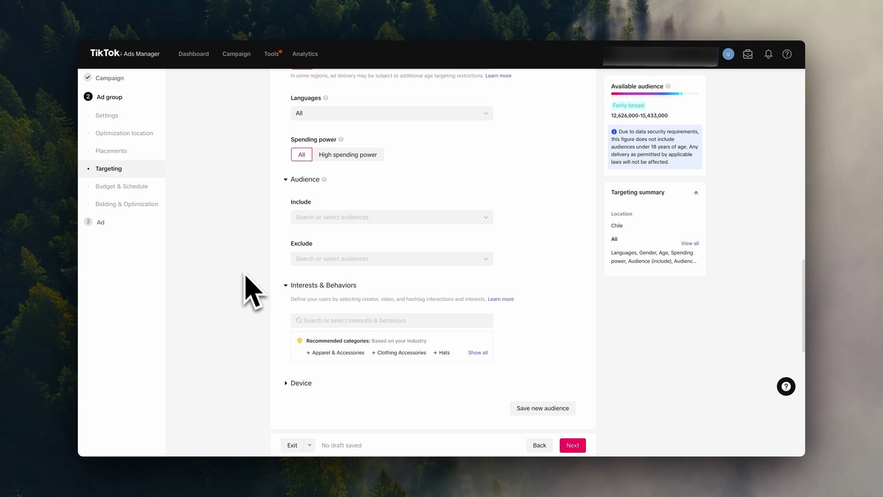
pyautogui.scroll(4, 246, 275)
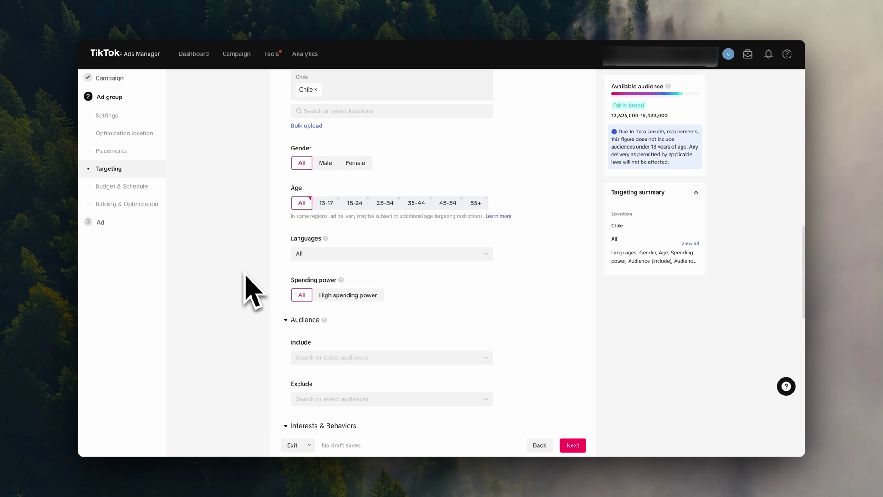
pyautogui.scroll(4, 245, 274)
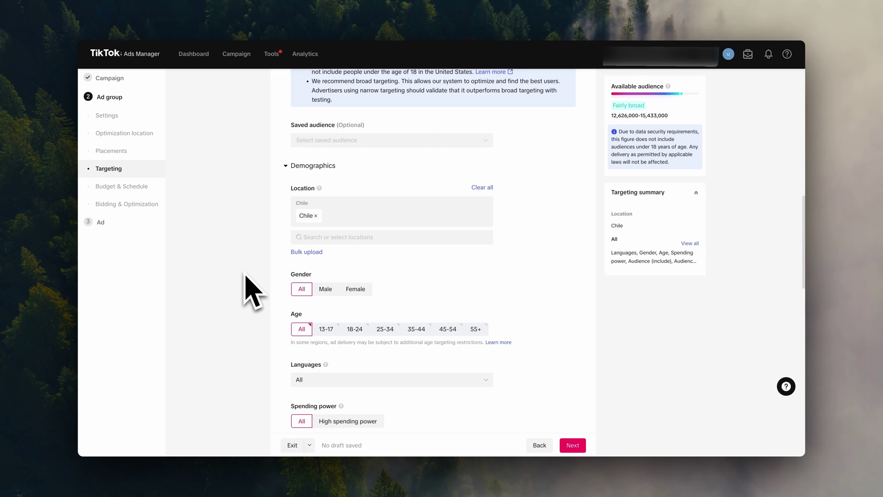
pyautogui.scroll(2, 245, 275)
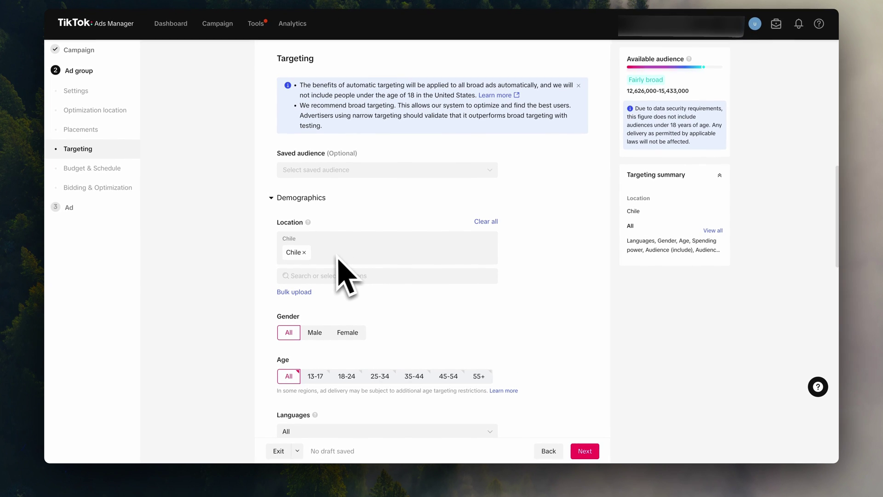
pyautogui.click(335, 276)
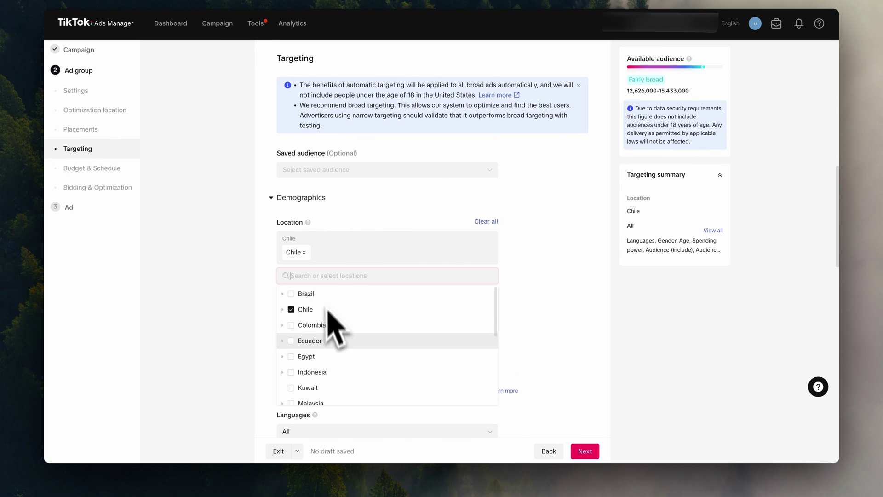
pyautogui.click(540, 281)
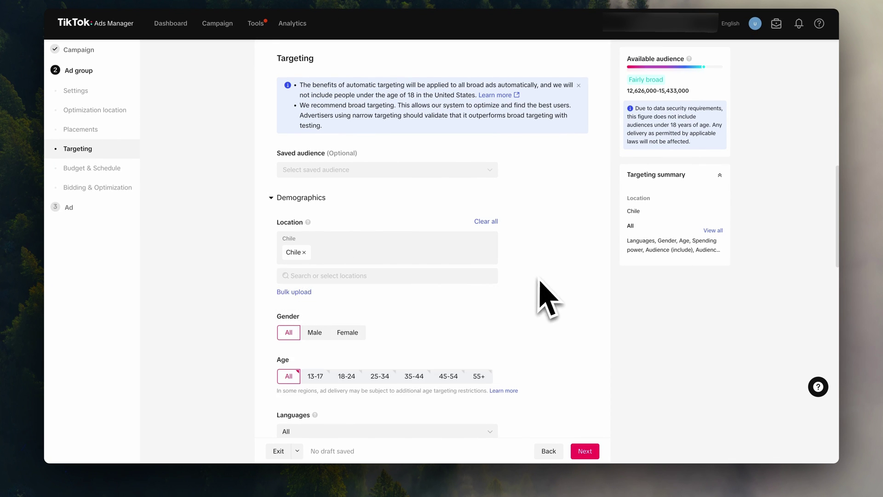
# - Set the ad group's daily budget to 20000
pyautogui.scroll(-10, 621, 348)
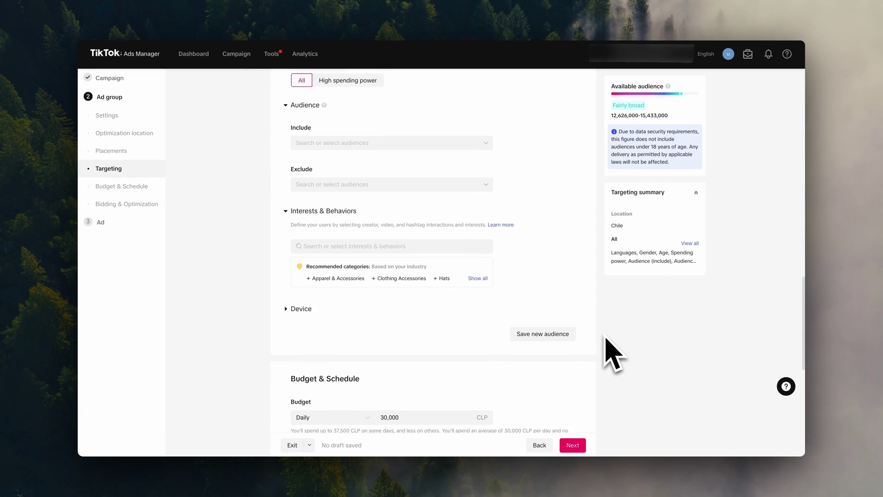
pyautogui.scroll(-5, 606, 339)
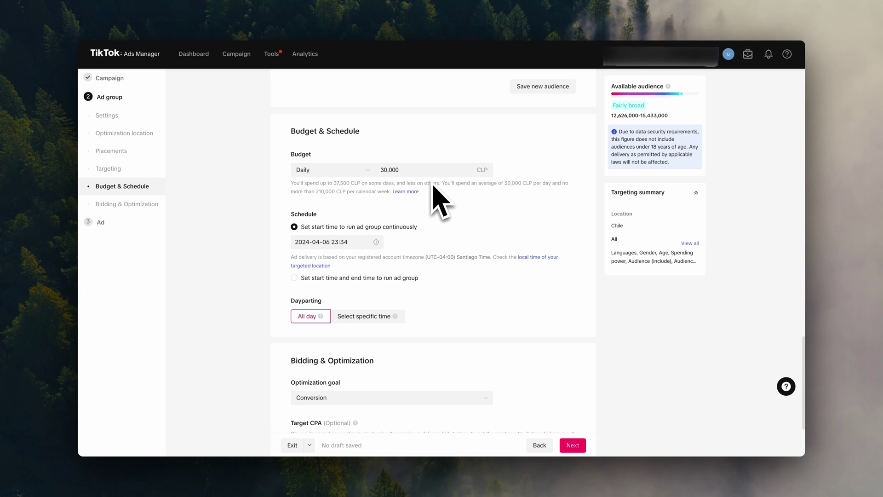
pyautogui.doubleClick(402, 171)
pyautogui.write('20000')
# - Keep the schedule running continuously, starting on April 11
pyautogui.scroll(-1, 275, 207)
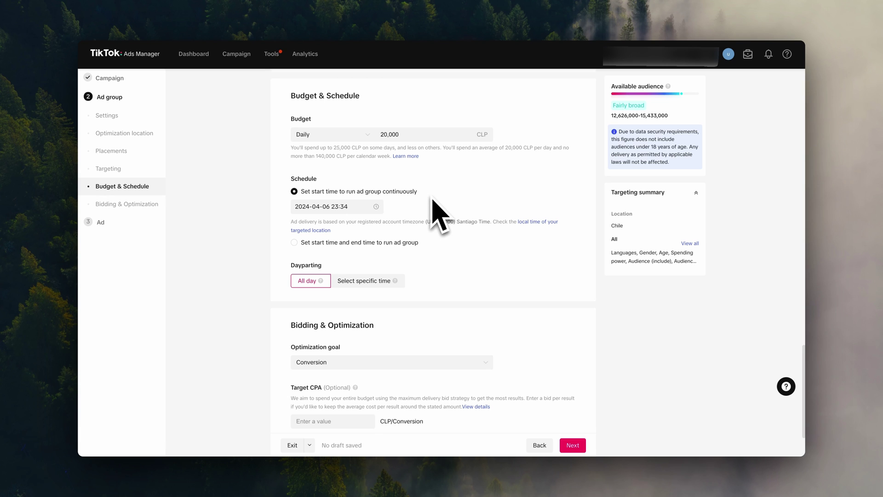
pyautogui.click(294, 243)
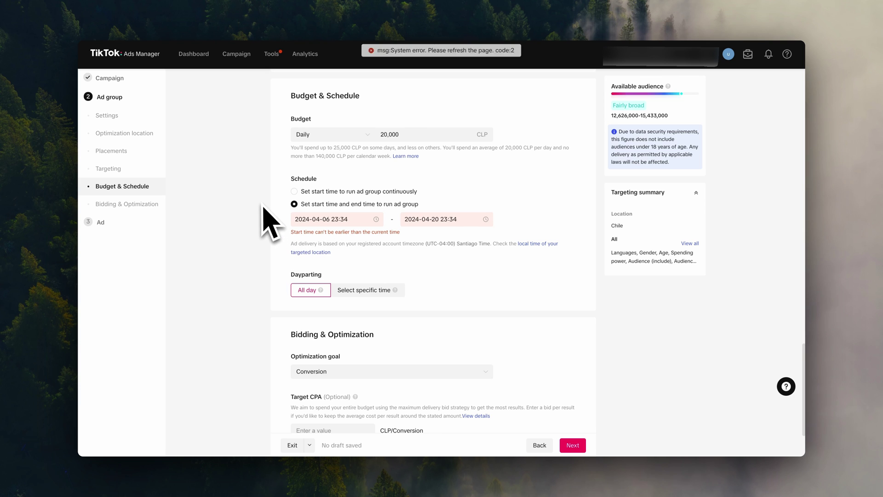
pyautogui.click(294, 191)
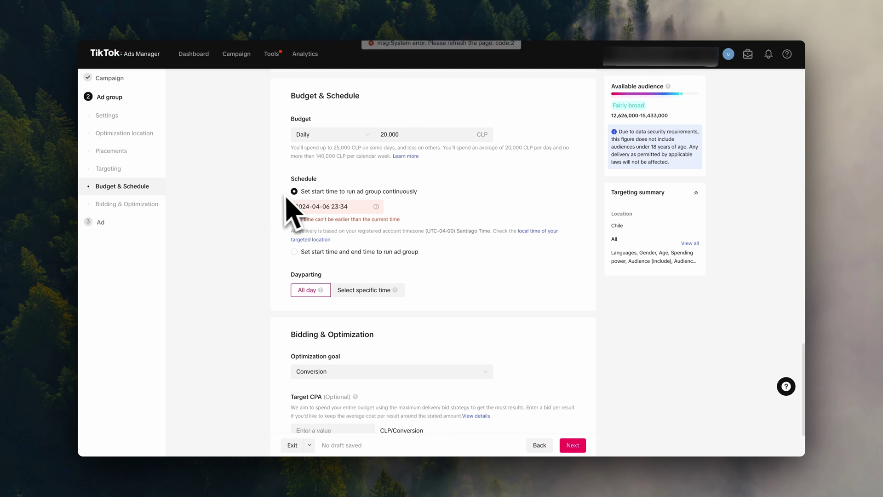
pyautogui.click(299, 205)
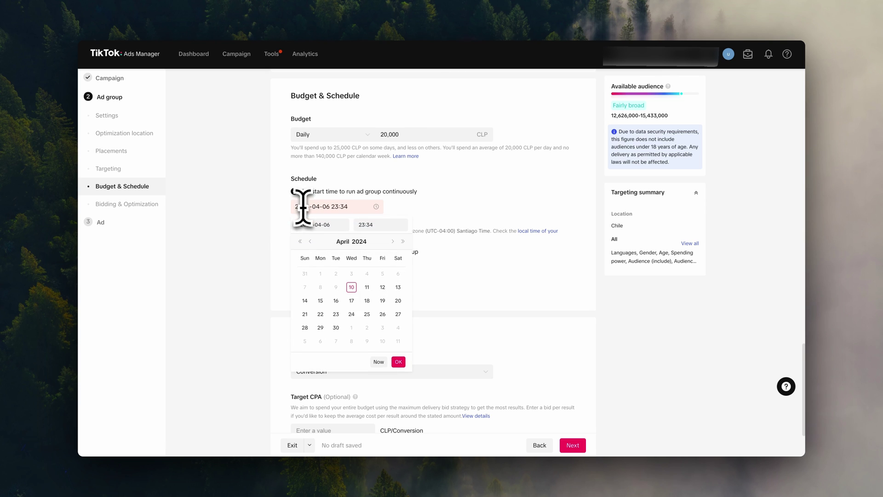
pyautogui.click(366, 287)
pyautogui.click(398, 361)
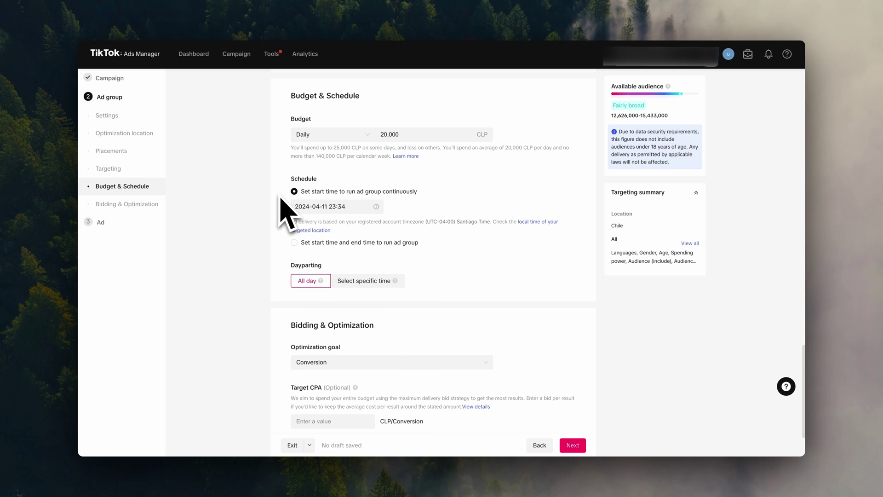
# - Keep dayparting at All day and Conversion as the optimization goal
pyautogui.scroll(-2, 278, 213)
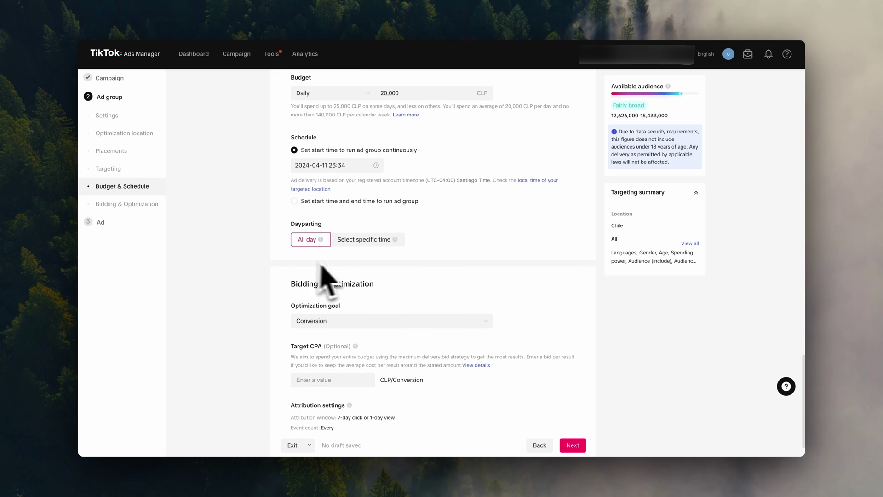
pyautogui.click(350, 240)
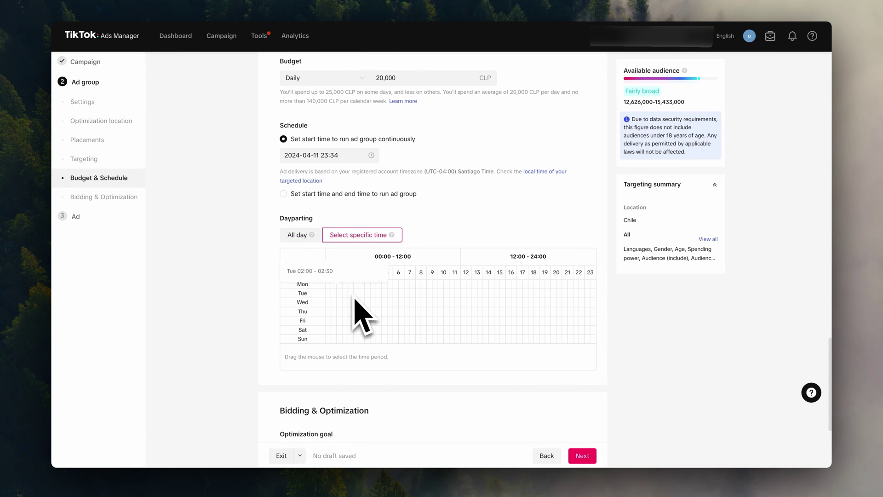
pyautogui.click(298, 235)
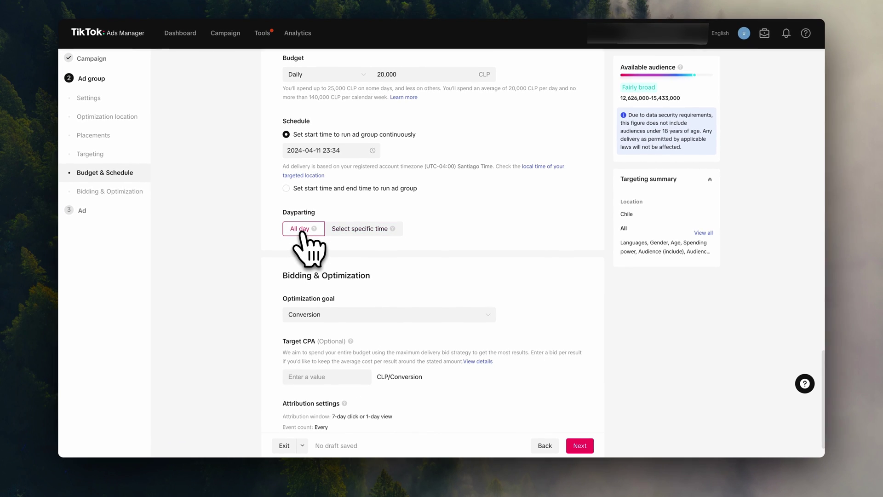
pyautogui.scroll(-1, 248, 240)
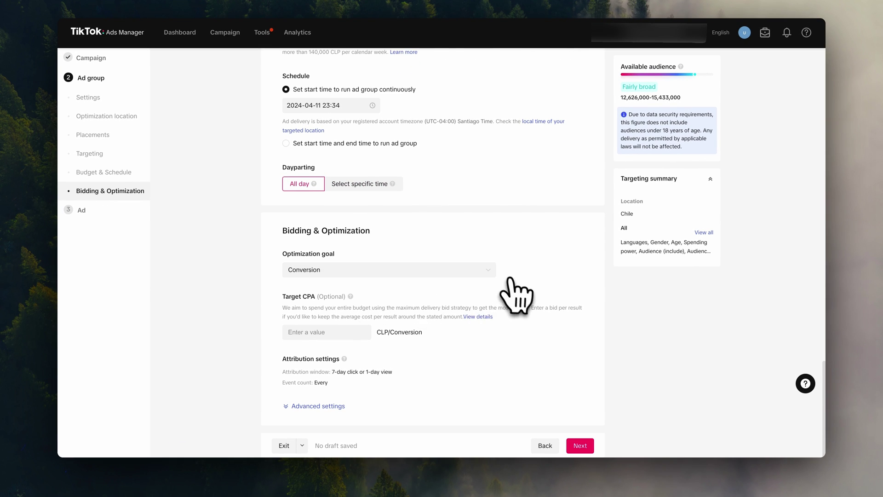
pyautogui.click(486, 272)
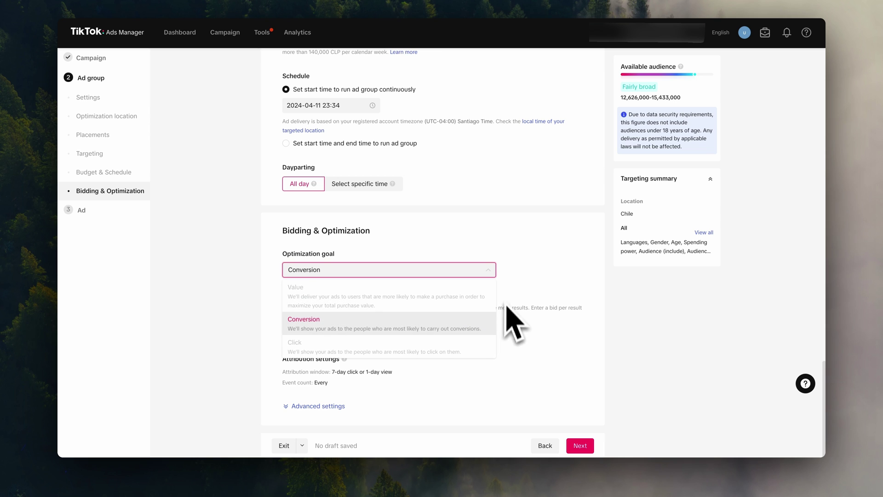
pyautogui.click(489, 275)
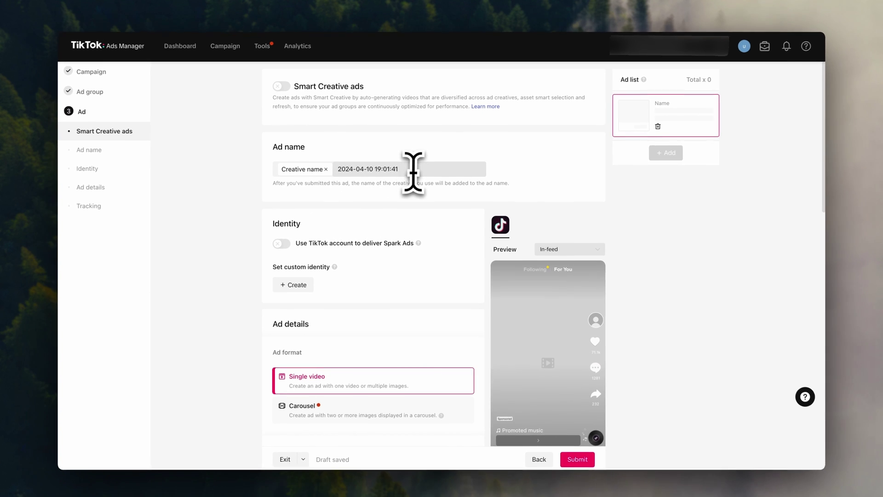
# - Rename the ad 'Ad 1' and create the custom identity LEAFY LEGACY for it
pyautogui.moveTo(413, 171); pyautogui.dragTo(343, 173)
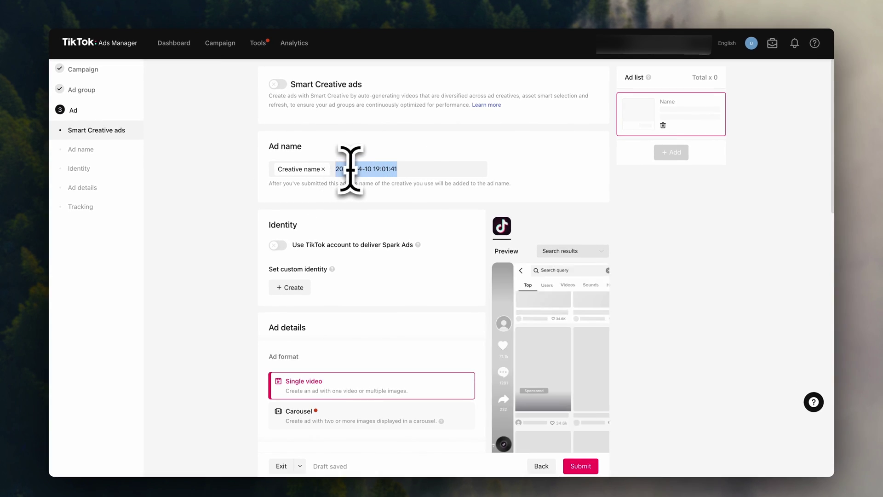
pyautogui.write('Ad 1')
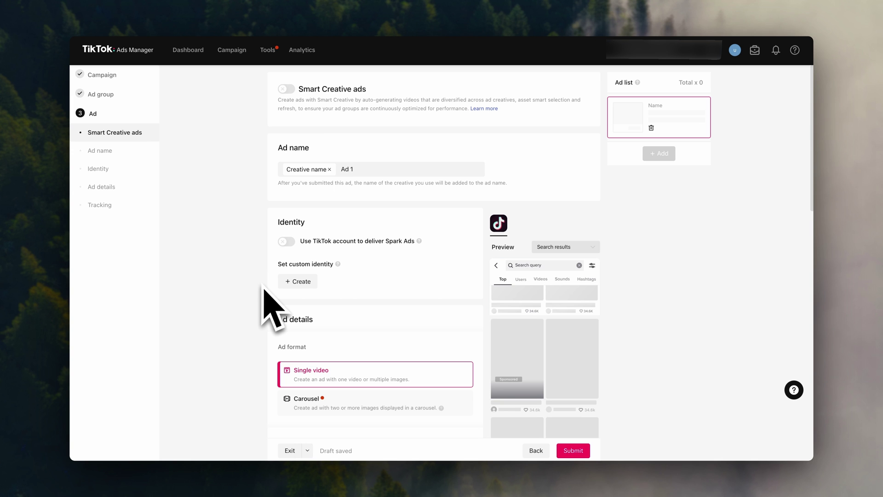
pyautogui.click(295, 281)
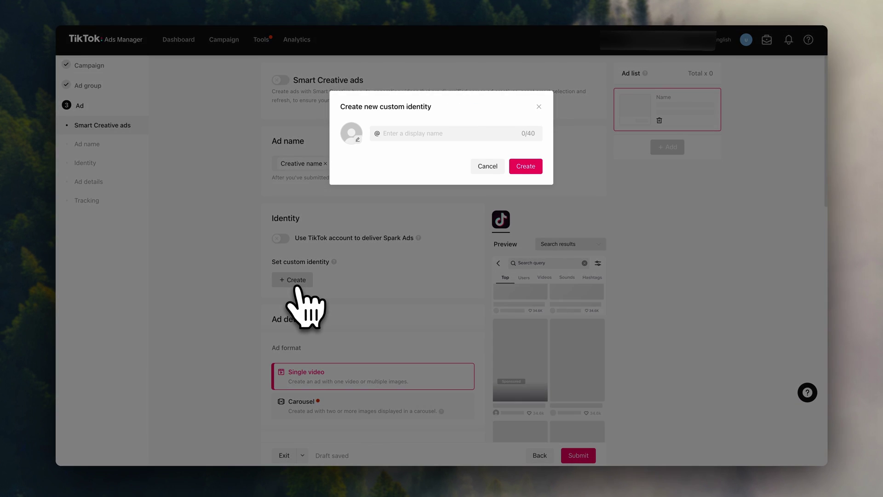
pyautogui.click(413, 140)
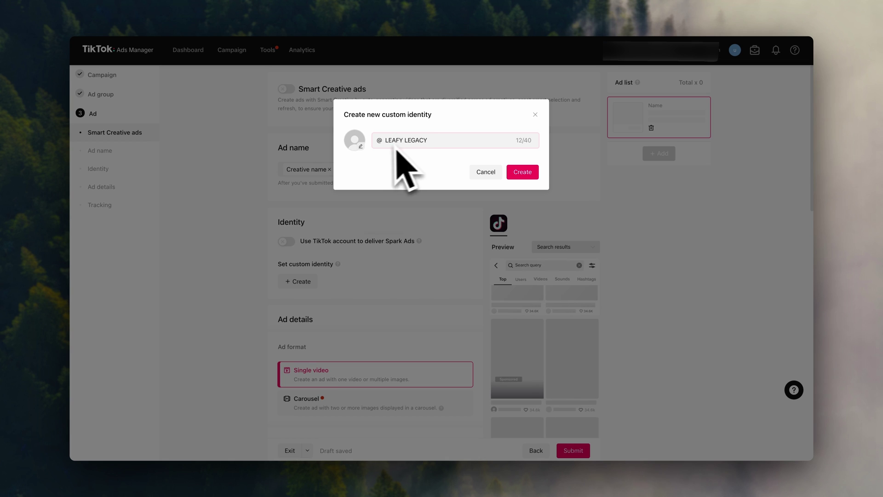
pyautogui.click(360, 143)
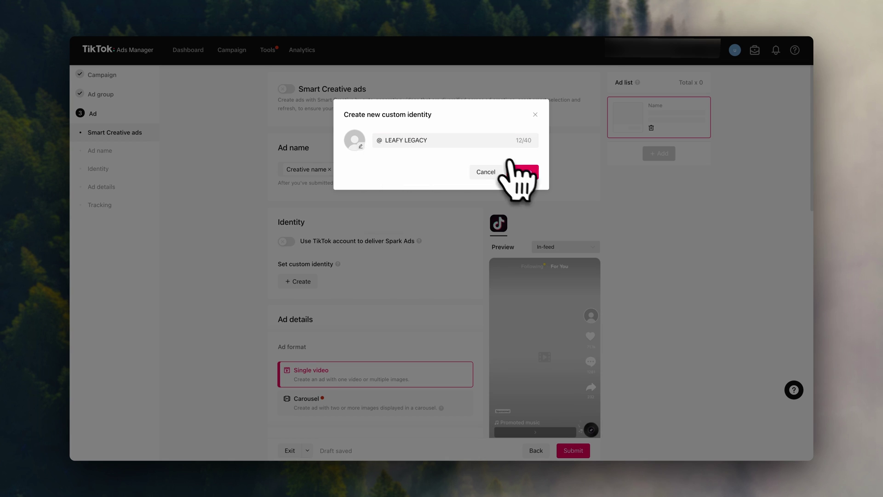
pyautogui.click(522, 172)
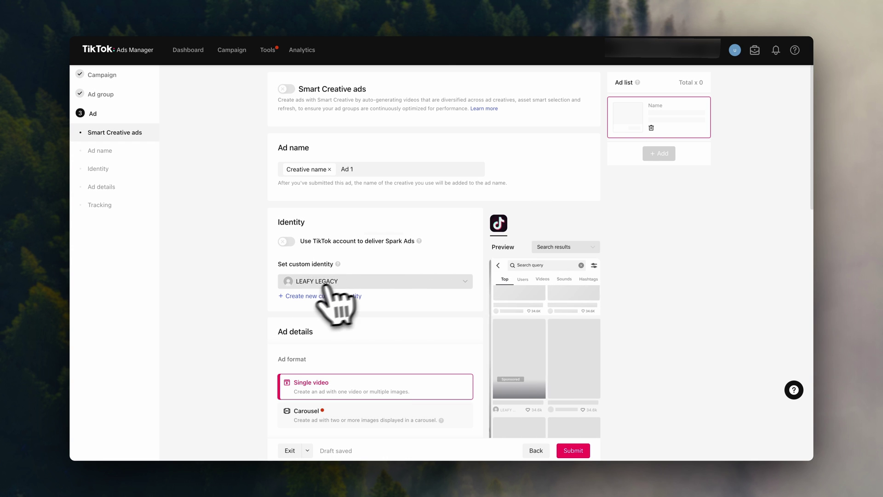
# - Scroll the ad form down to the Ad details and video creative sections
pyautogui.scroll(-3, 272, 297)
pyautogui.scroll(-1, 272, 300)
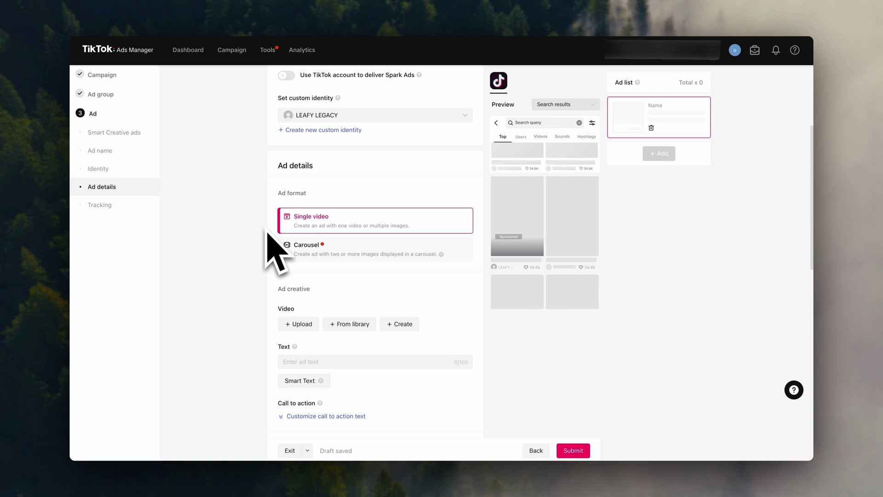
pyautogui.scroll(-2, 267, 232)
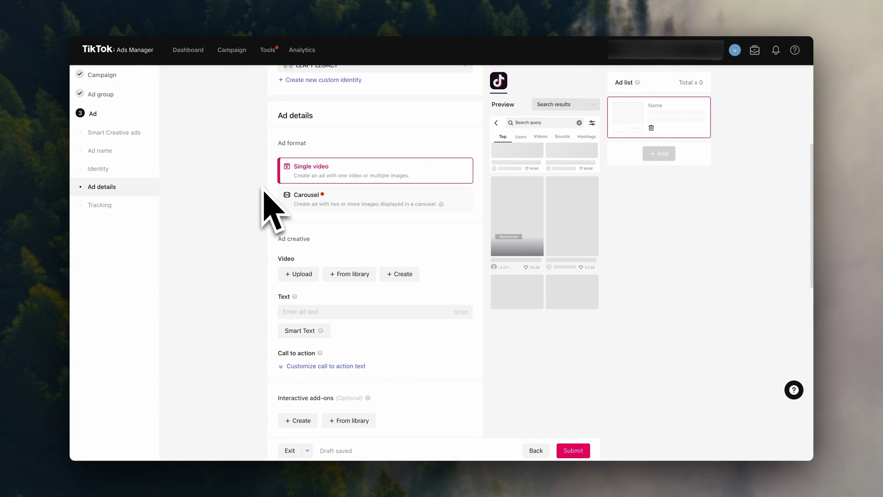
pyautogui.scroll(-1, 263, 190)
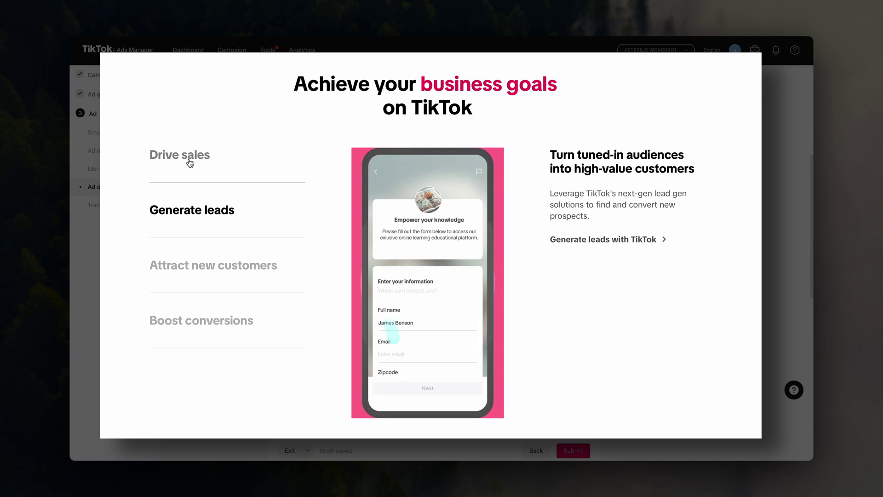
# - Show the Drive sales goal, then its Boost conversions option in the business-goals carousel
pyautogui.click(189, 161)
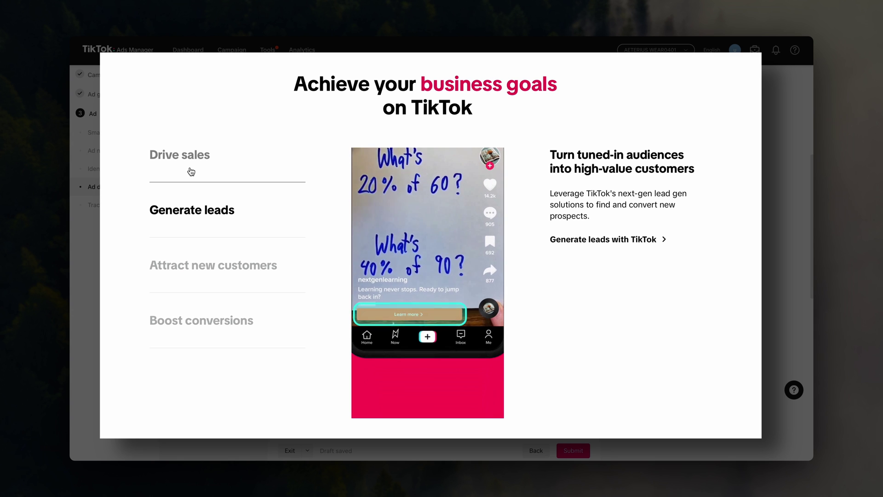
pyautogui.click(237, 335)
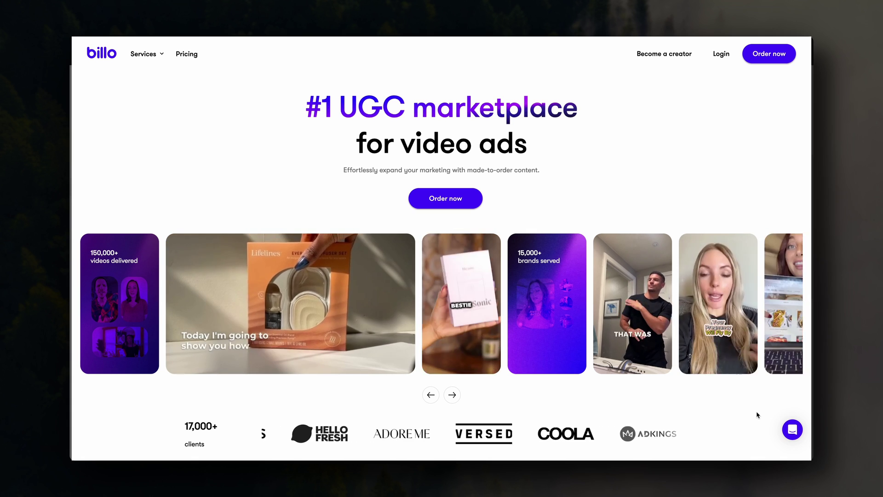
pyautogui.scroll(-8, 757, 415)
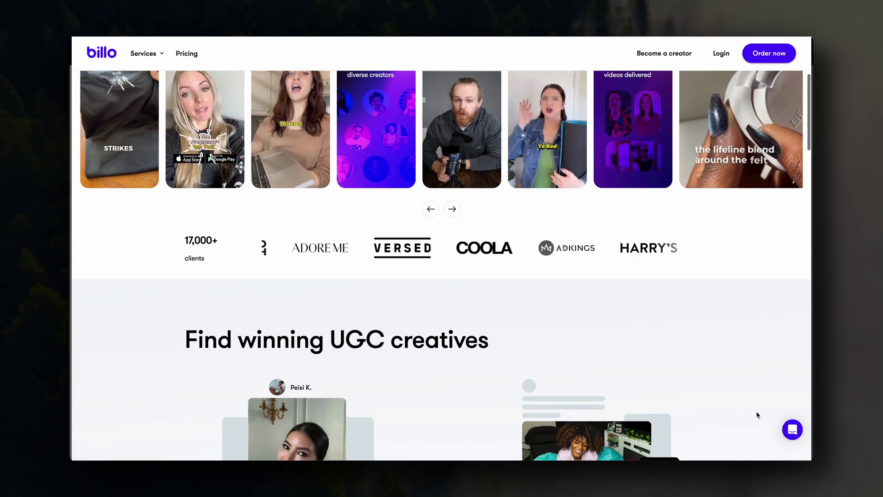
pyautogui.scroll(-2, 757, 415)
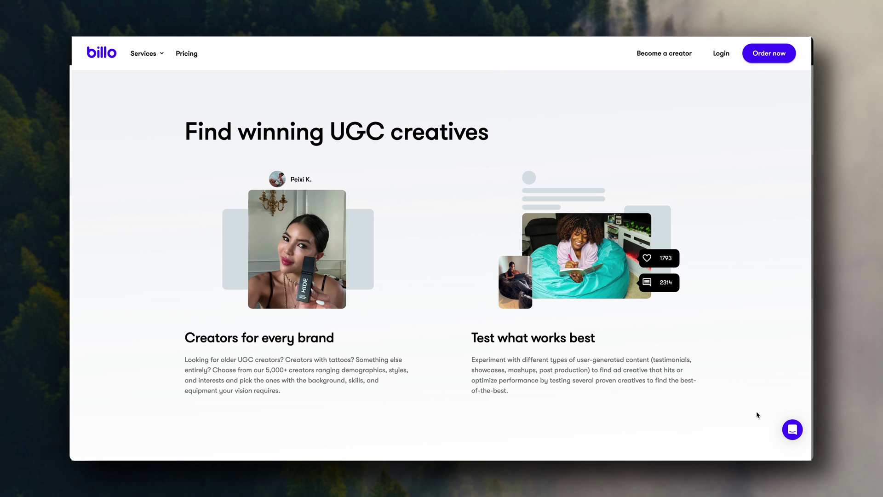
pyautogui.scroll(-10, 758, 415)
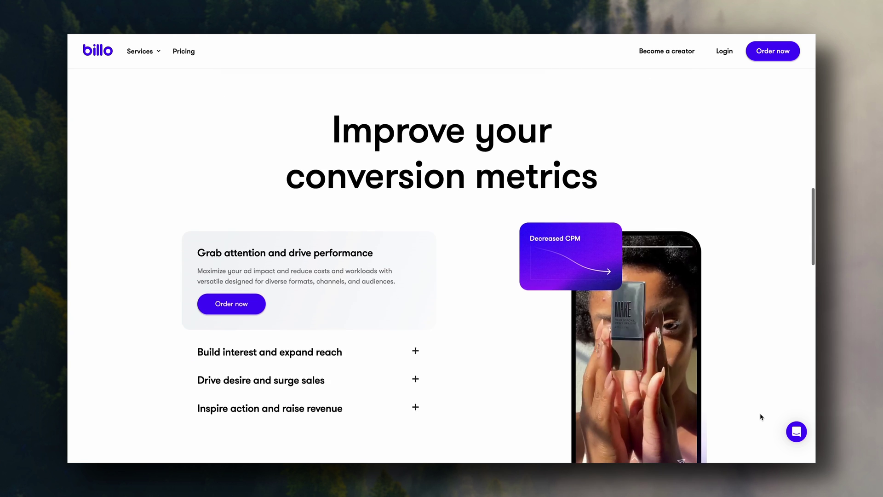
pyautogui.scroll(-3, 761, 417)
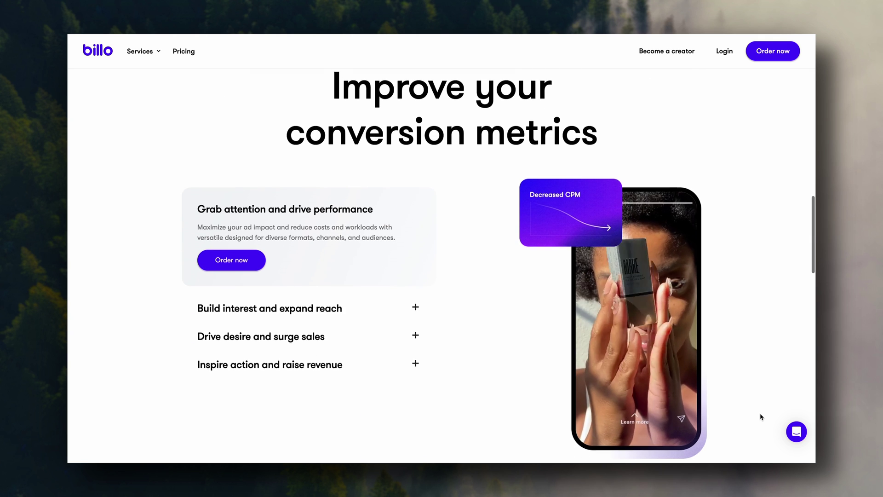
pyautogui.scroll(1, 761, 417)
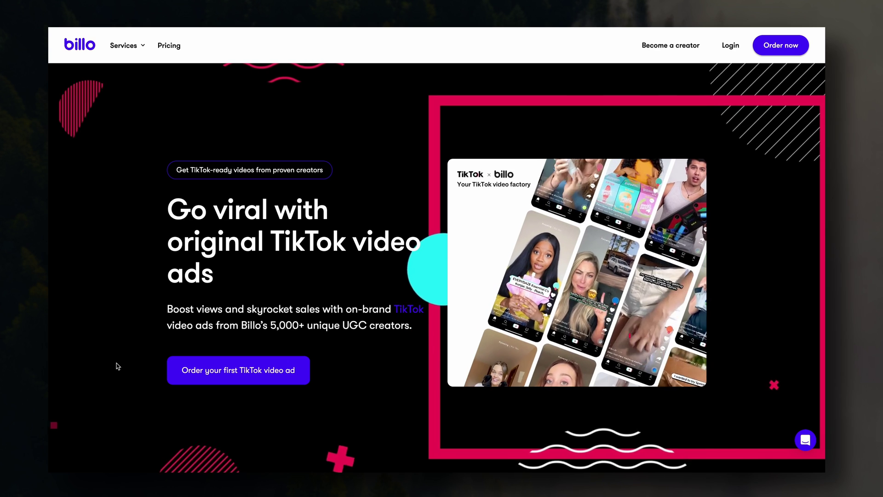
pyautogui.scroll(-1, 118, 366)
pyautogui.scroll(-8, 118, 366)
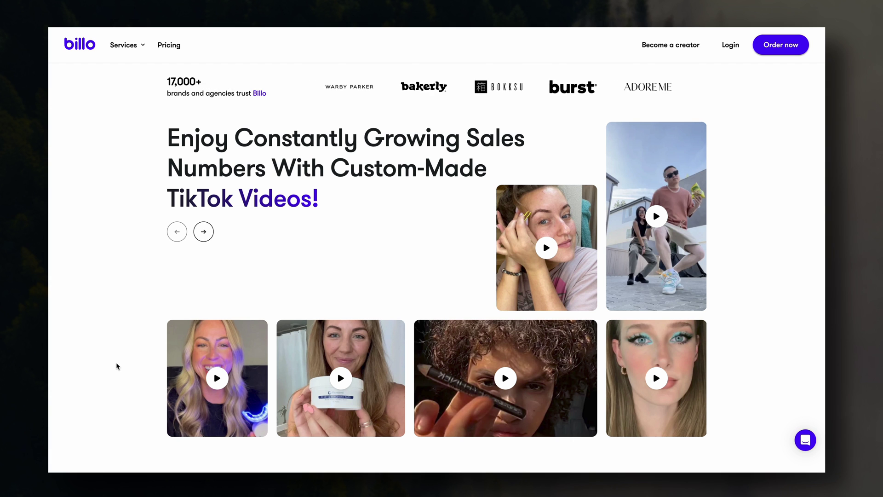
pyautogui.click(340, 378)
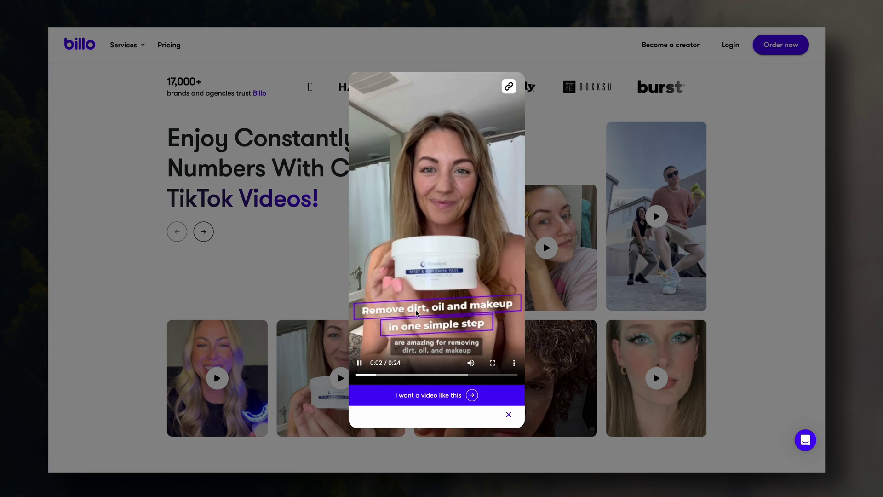
pyautogui.click(217, 379)
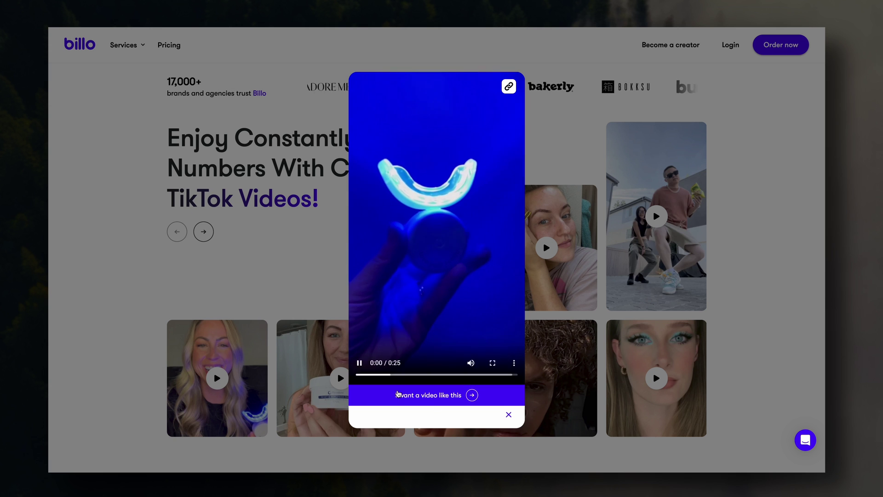
pyautogui.click(508, 415)
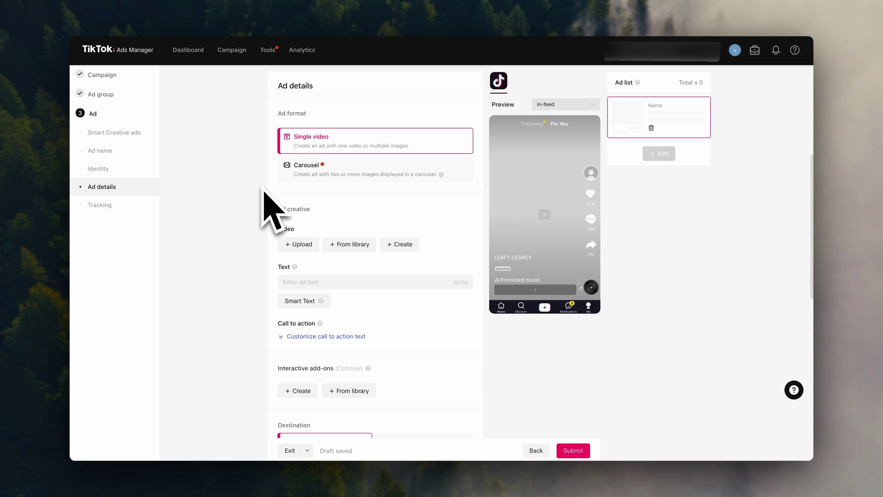
# - Upload video 1.mp4 as the ad's creative and collapse the potential-issue notice
pyautogui.click(298, 245)
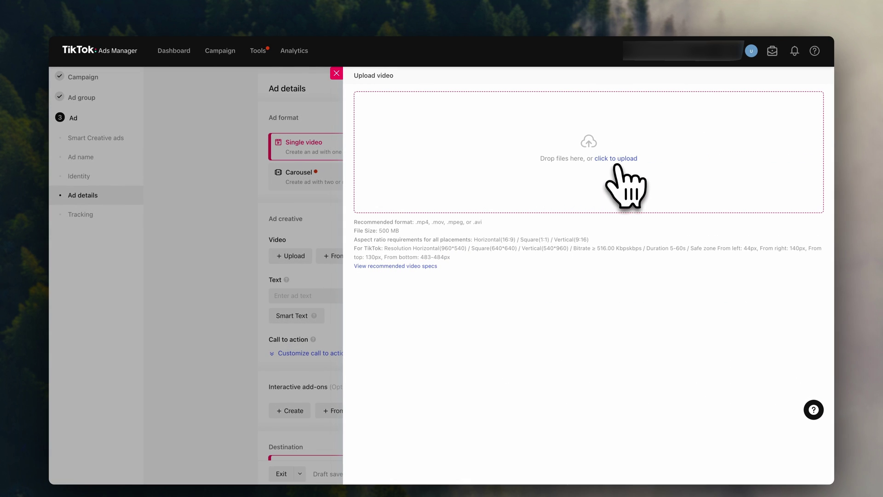
pyautogui.click(616, 161)
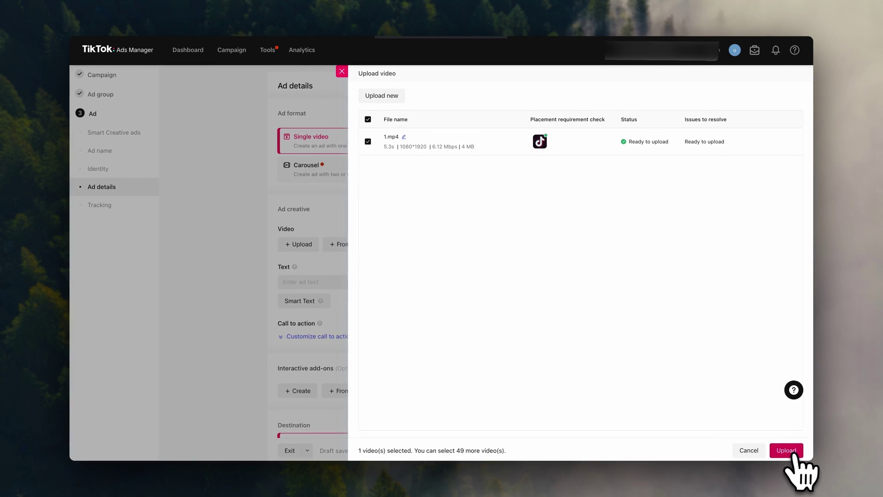
pyautogui.click(809, 469)
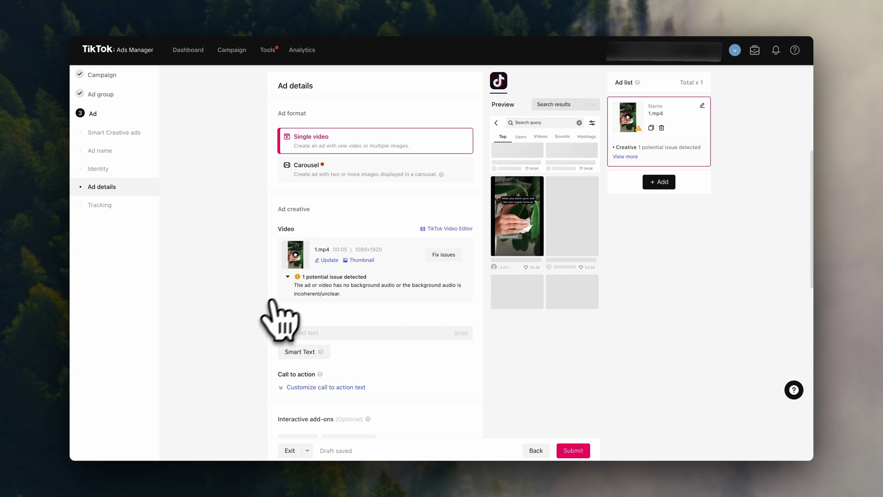
pyautogui.click(288, 276)
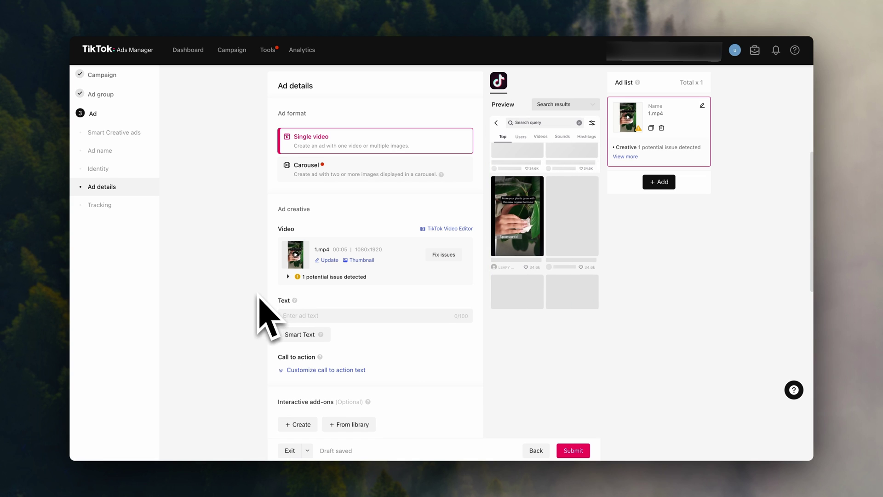
pyautogui.scroll(-3, 266, 318)
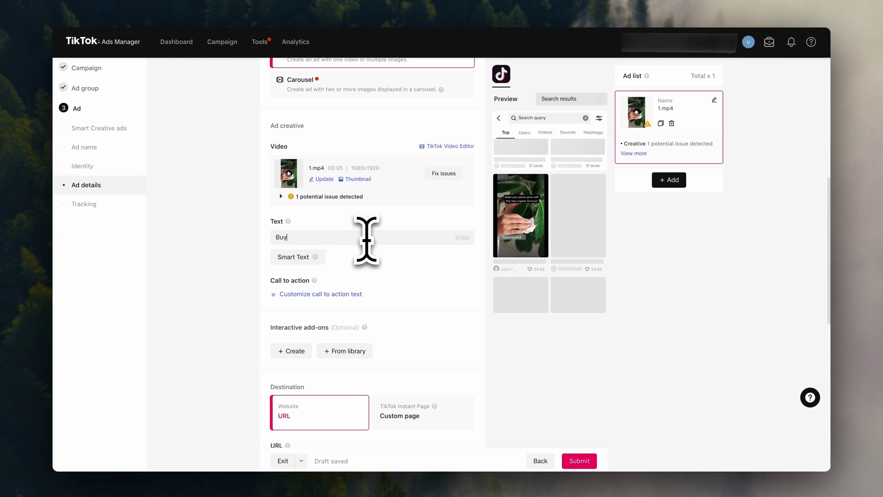
# - Enter the ad text 'Buy 1 Get 1 Free, Hurry Up!'
pyautogui.write('ree, Hurry Up!')
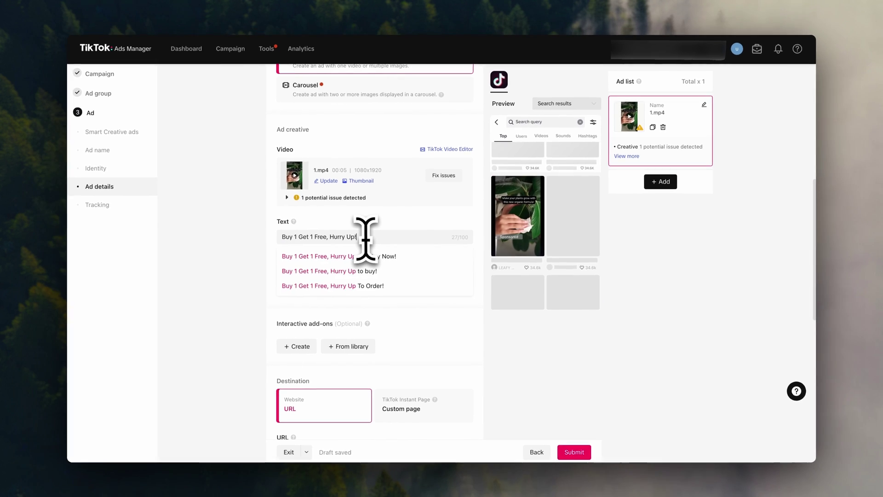
pyautogui.click(267, 278)
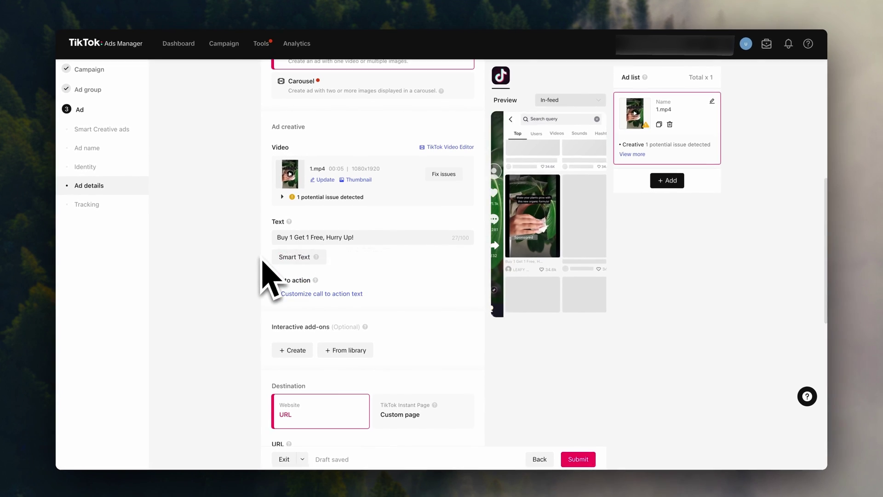
pyautogui.scroll(-3, 262, 261)
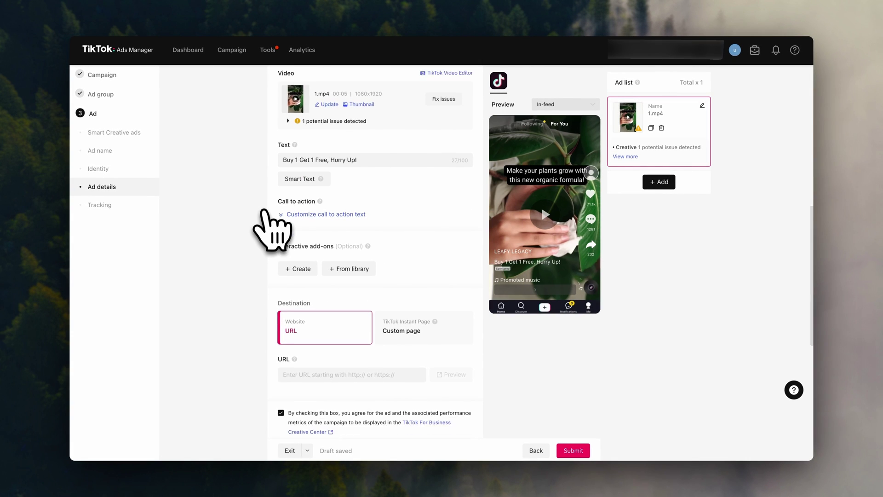
pyautogui.scroll(-3, 272, 229)
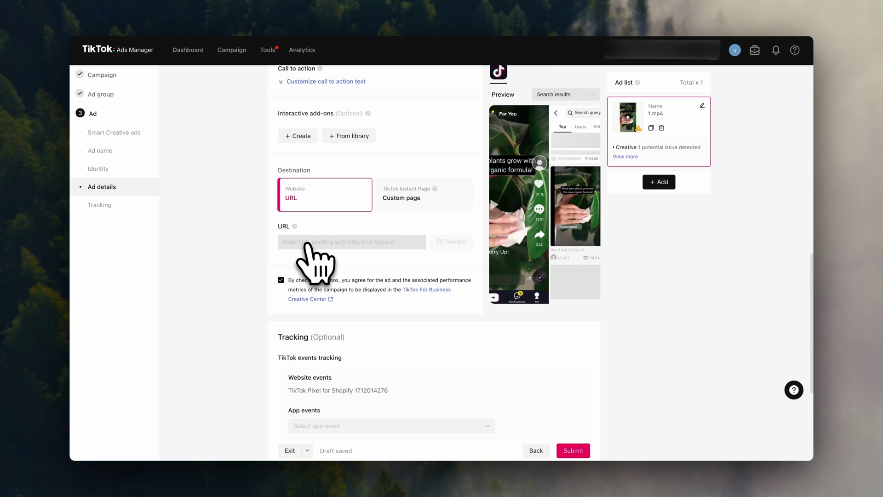
# - Paste the product-page URL as the destination and submit the ad for review
pyautogui.click(306, 244)
pyautogui.hotkey('ctrl', 'v')
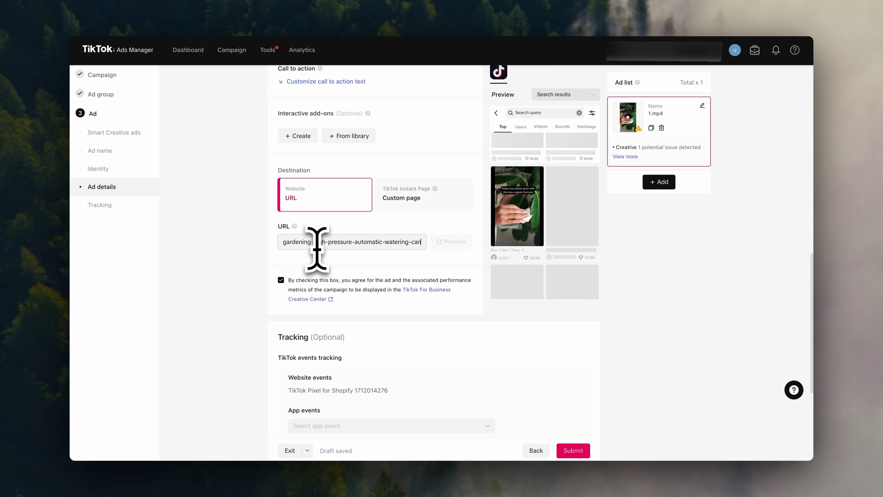
pyautogui.click(265, 248)
pyautogui.scroll(-5, 263, 247)
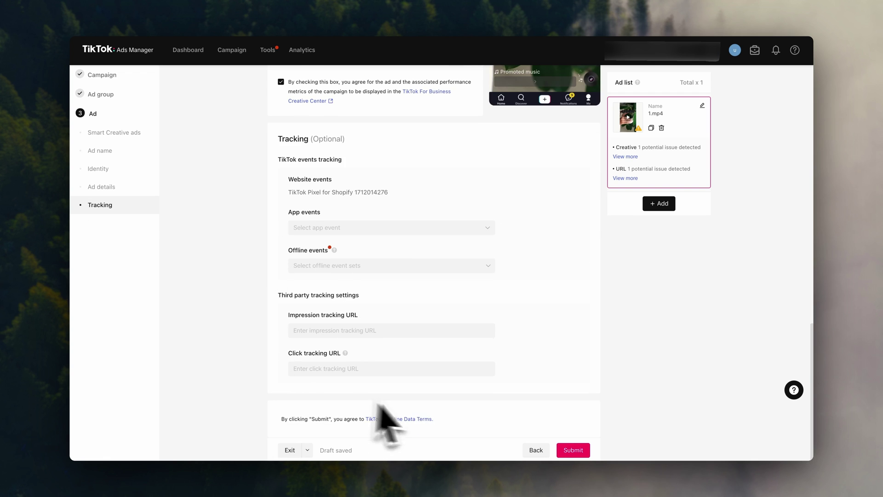
pyautogui.click(574, 450)
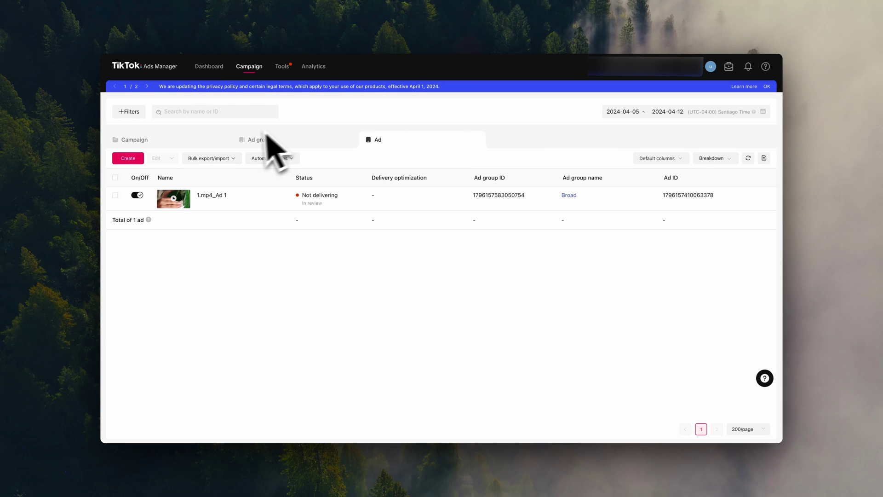
pyautogui.click(182, 143)
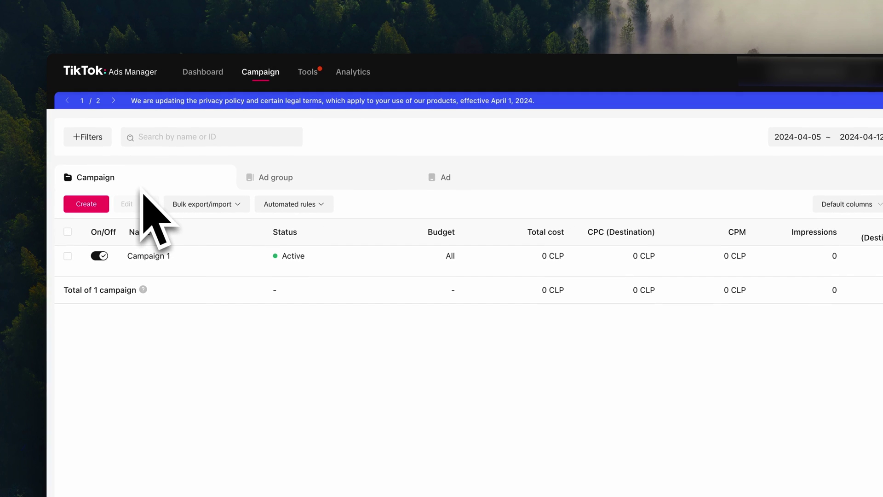
pyautogui.click(317, 179)
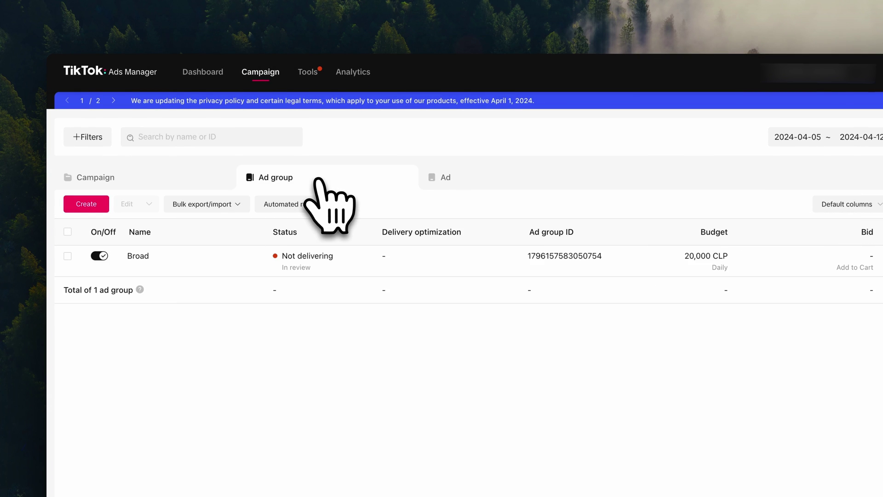
pyautogui.click(465, 183)
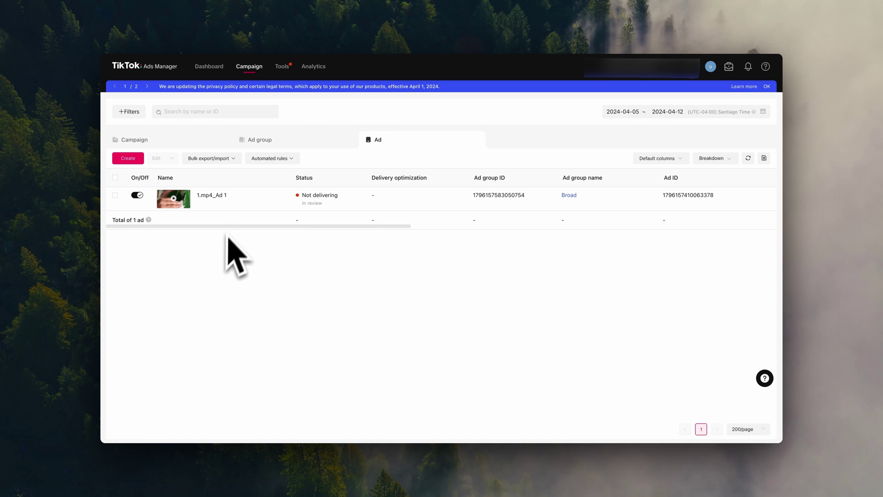
pyautogui.moveTo(212, 211)
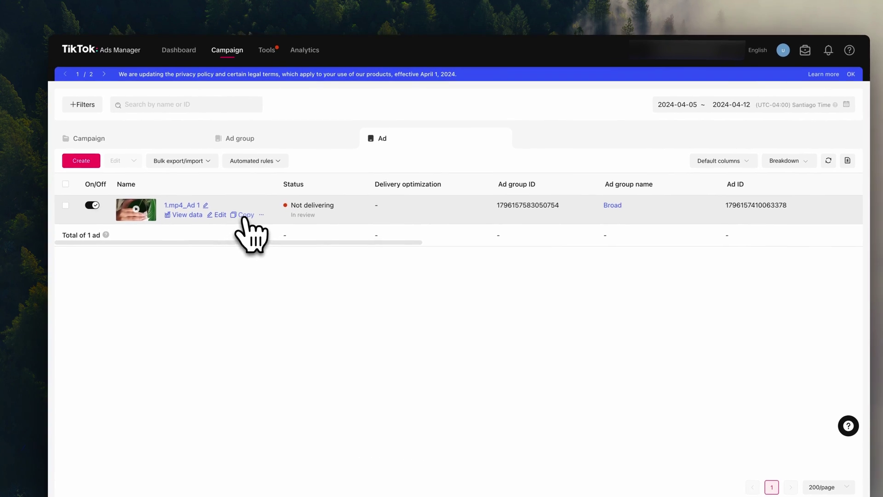
# - Make a single copy of 1.mp4_Ad 1 and rename the copy Ad2
pyautogui.click(248, 210)
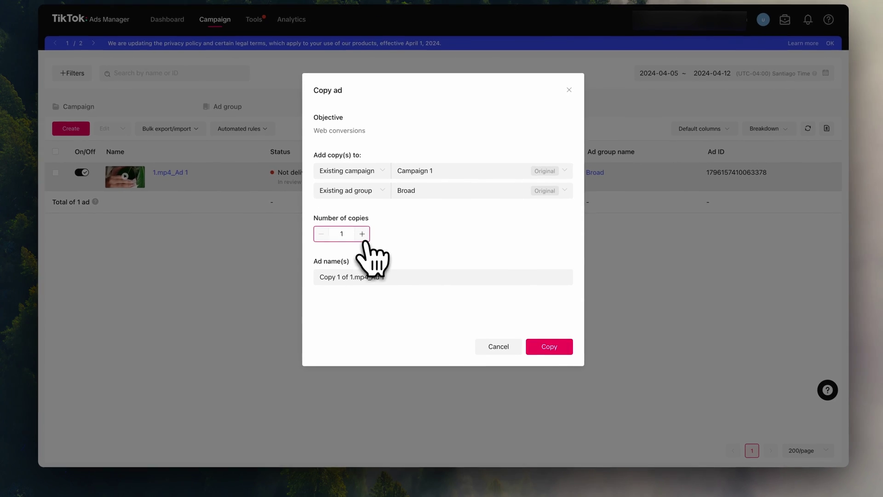
pyautogui.click(362, 235)
pyautogui.click(321, 233)
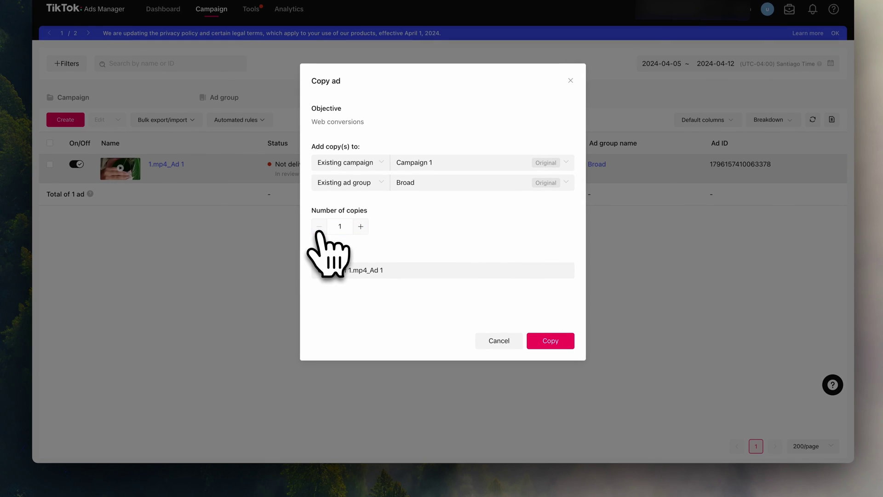
pyautogui.click(554, 344)
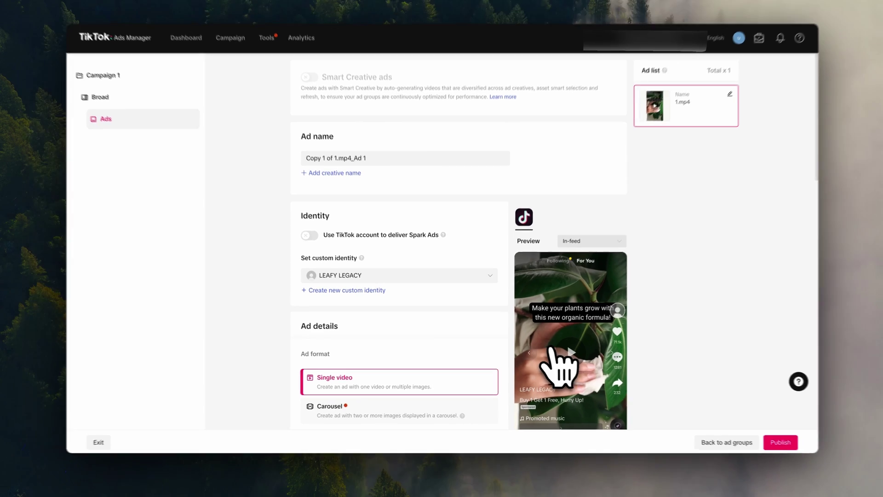
pyautogui.moveTo(369, 179); pyautogui.dragTo(313, 176)
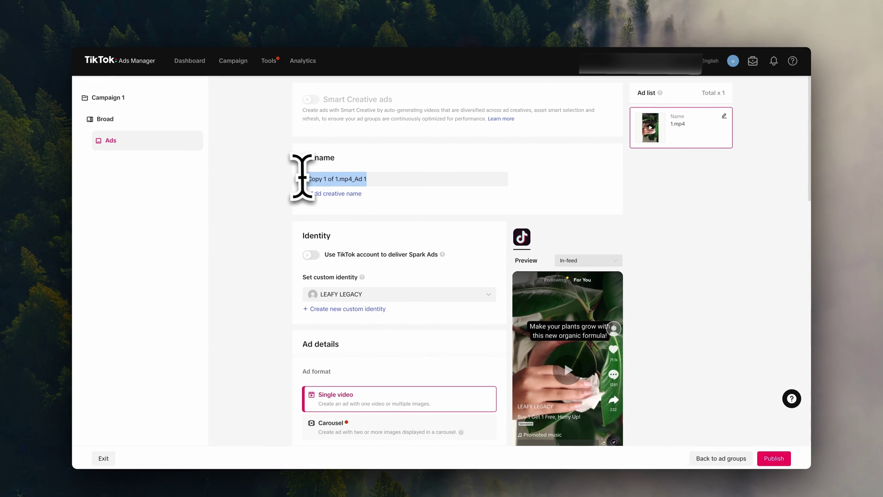
pyautogui.write('Ad2')
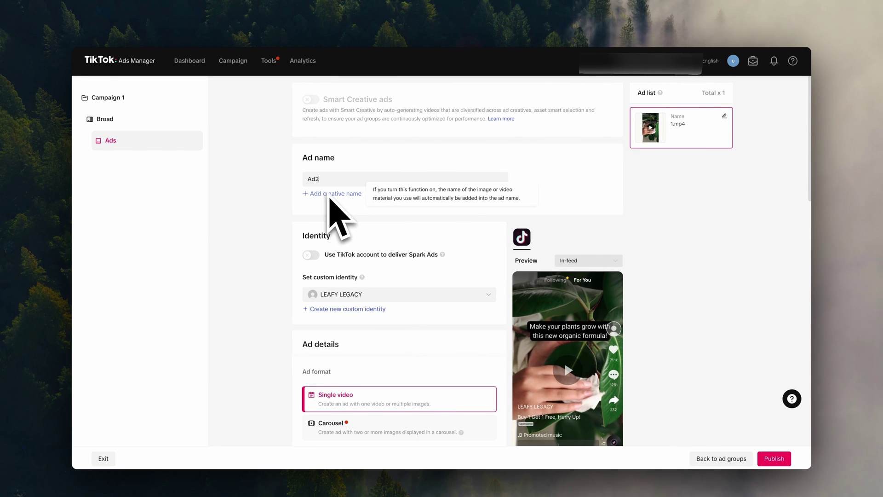
pyautogui.scroll(-5, 304, 244)
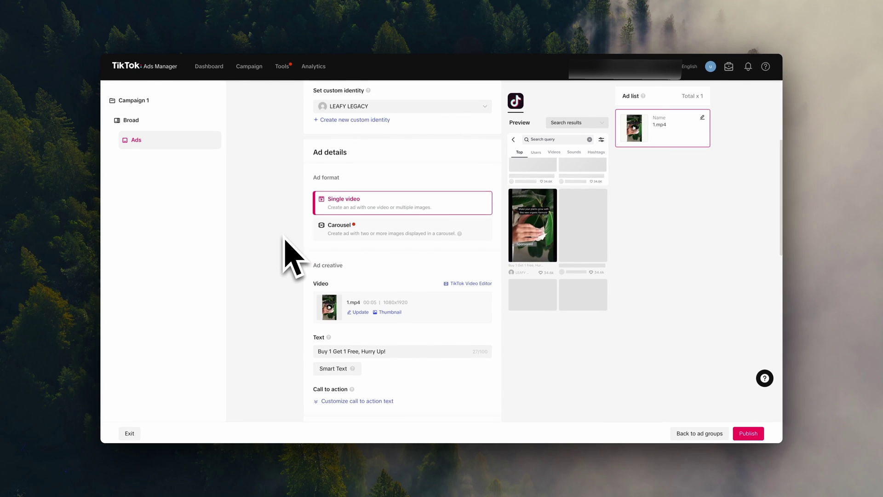
pyautogui.scroll(-2, 285, 238)
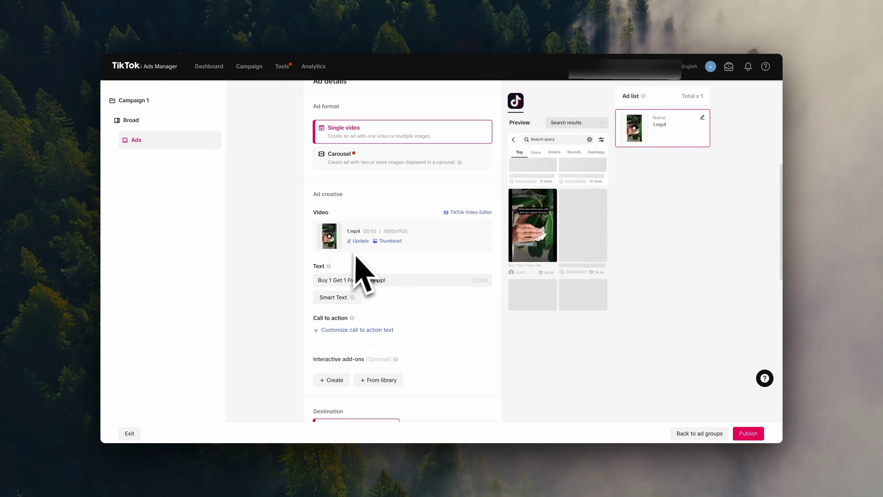
# - Replace the copied ad's video with 4.mp4 from the computer and publish Ad2
pyautogui.click(361, 241)
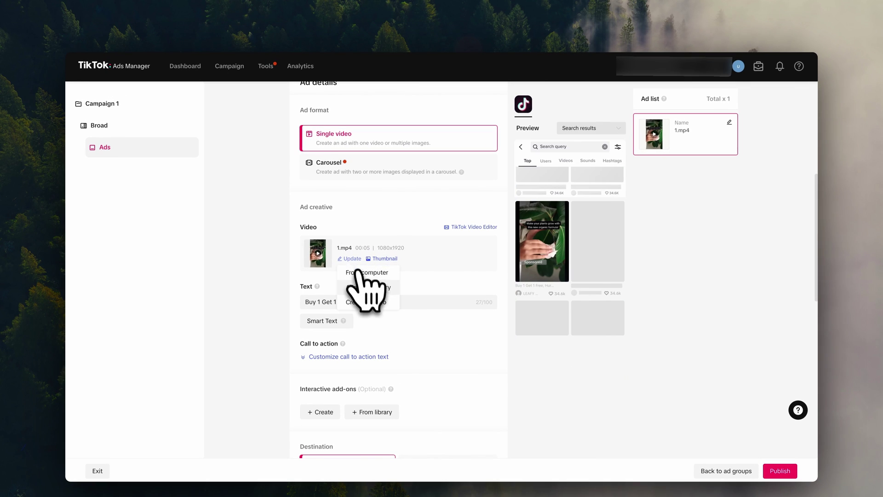
pyautogui.click(368, 275)
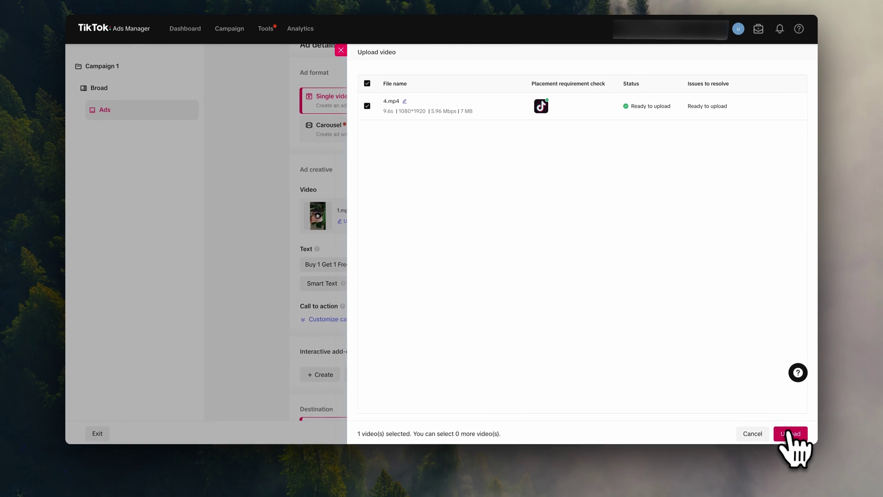
pyautogui.click(788, 432)
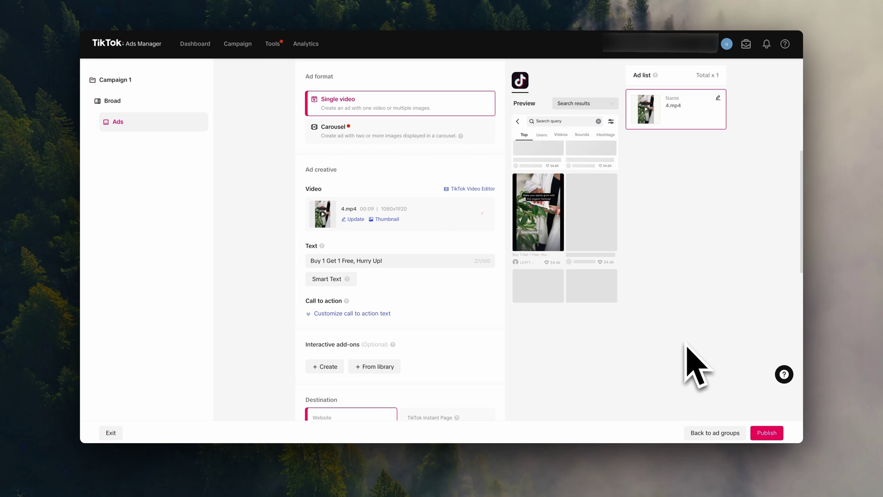
pyautogui.scroll(-4, 686, 344)
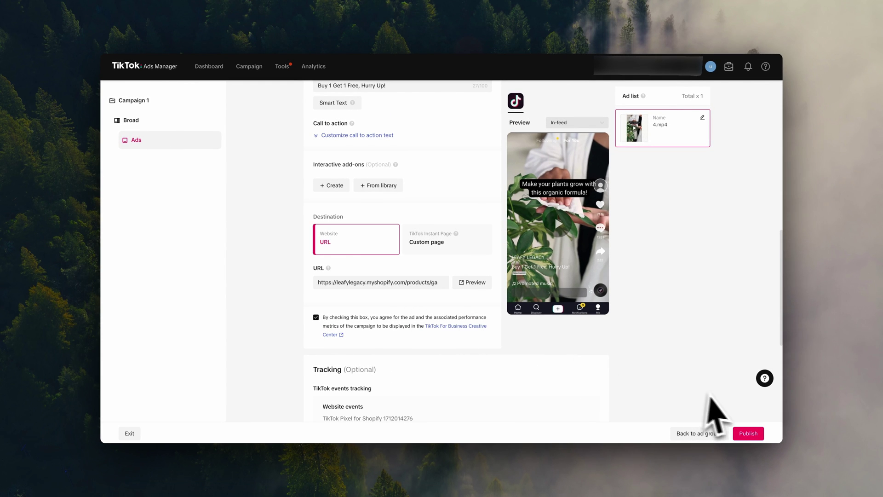
pyautogui.scroll(-3, 720, 363)
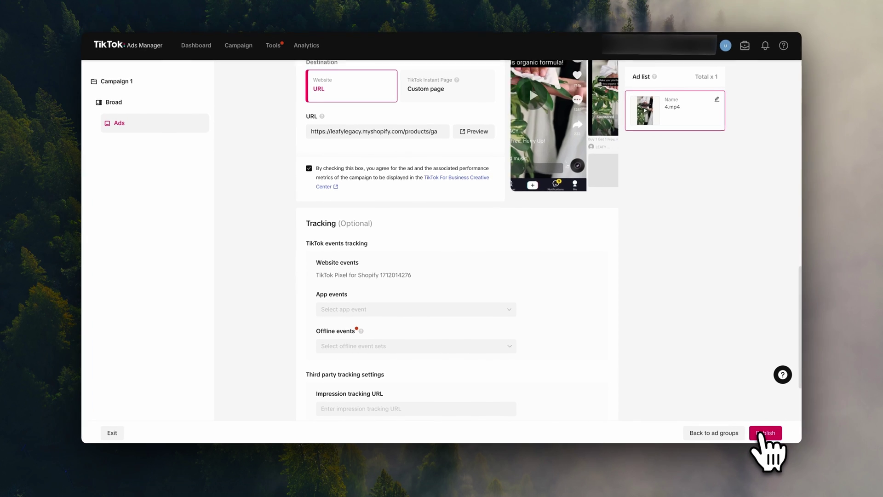
pyautogui.click(746, 434)
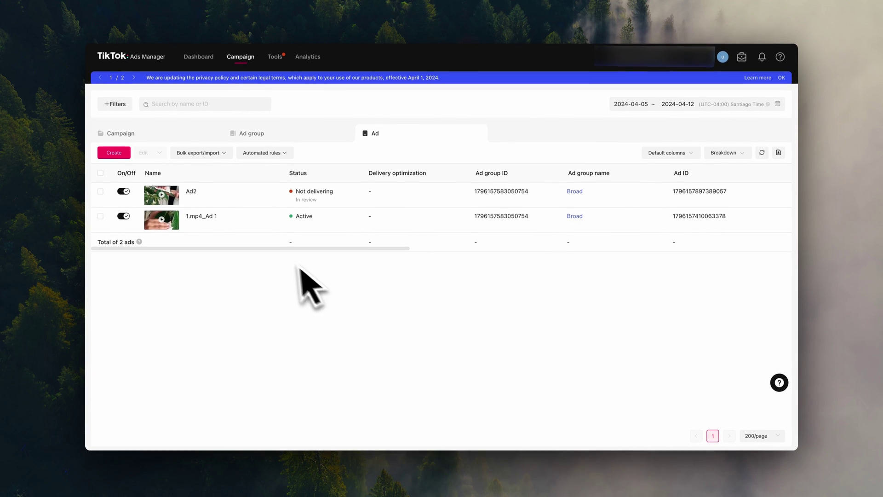
# - In Campaign 1's ad groups list, copy Broad and name the copy Interested Based Targeting
pyautogui.moveTo(253, 207)
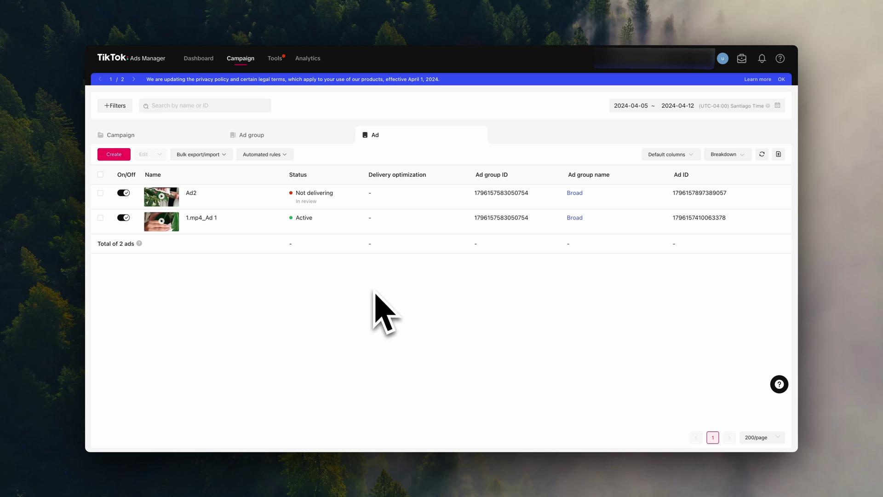
pyautogui.moveTo(384, 204)
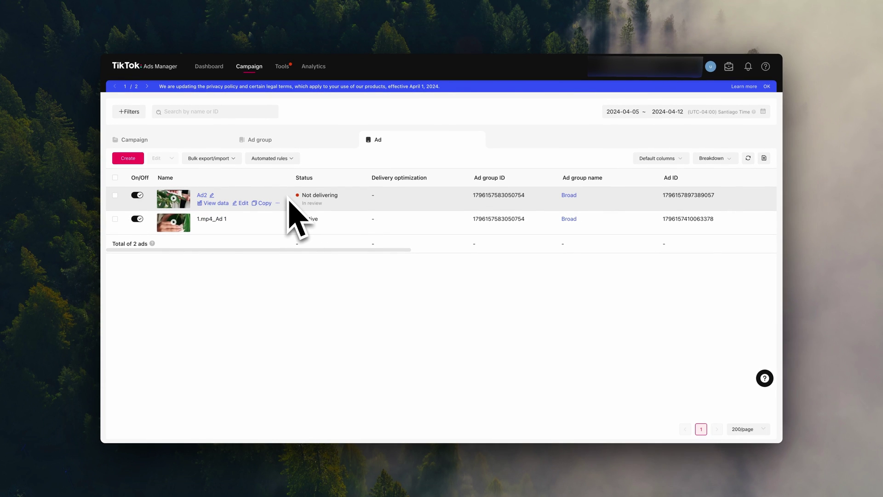
pyautogui.moveTo(290, 228)
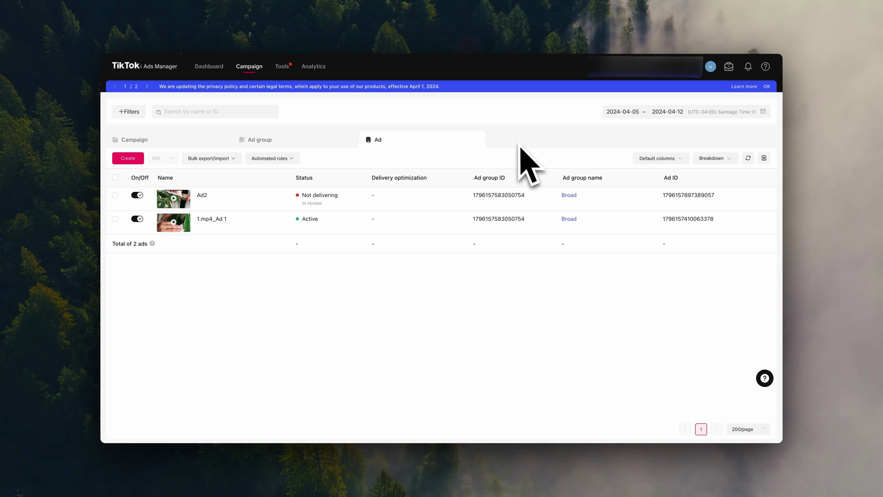
pyautogui.click(304, 141)
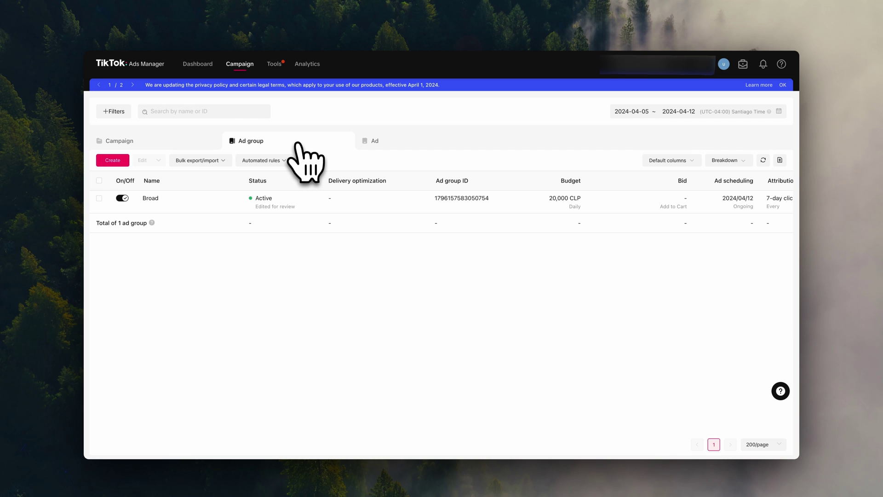
pyautogui.moveTo(219, 192)
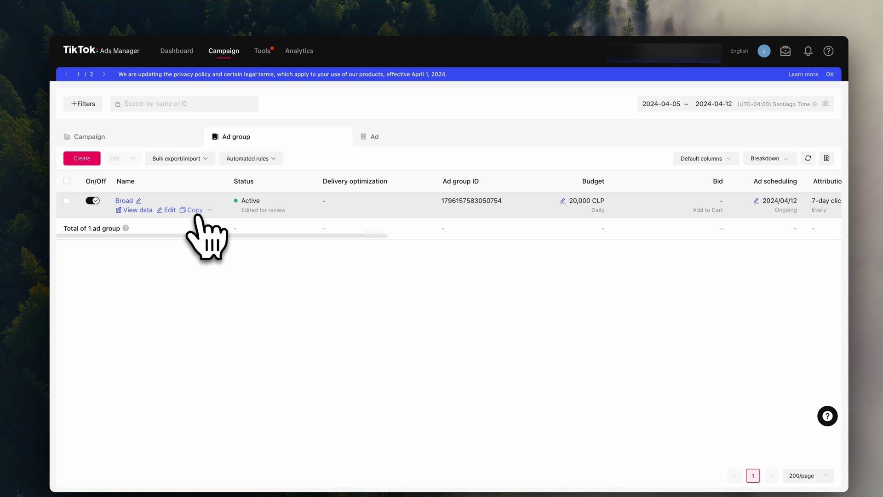
pyautogui.click(195, 210)
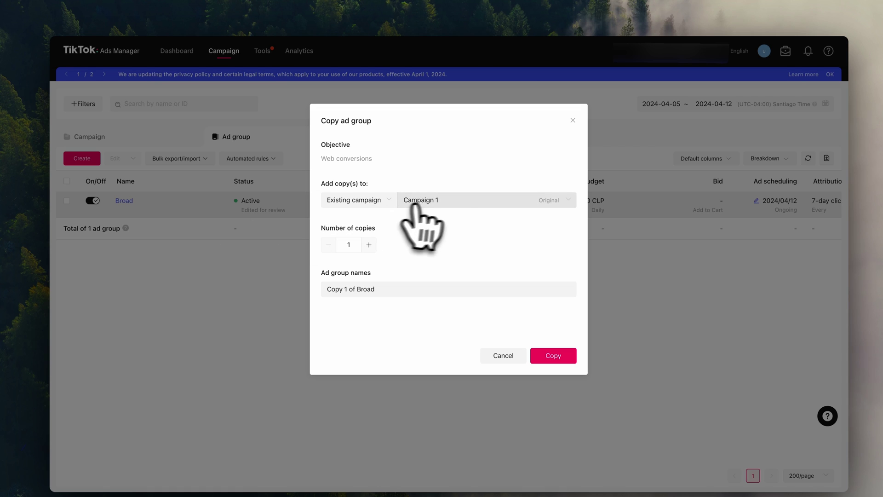
pyautogui.click(398, 289)
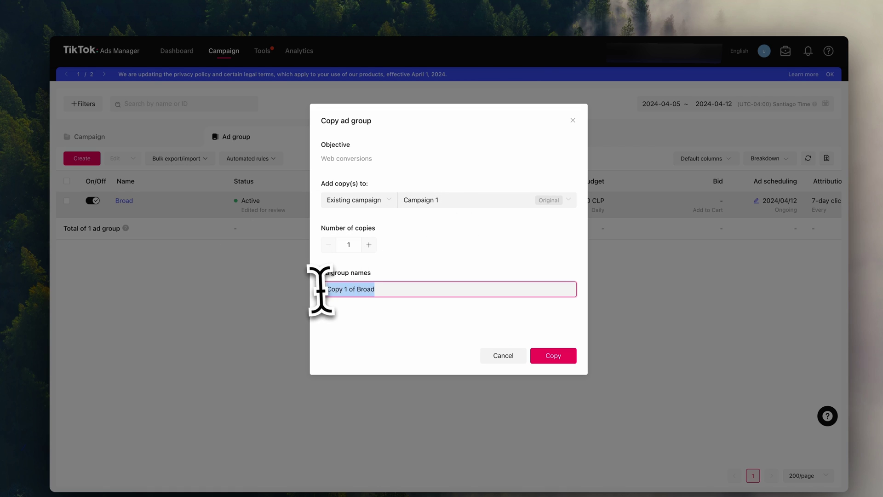
pyautogui.write('eting')
pyautogui.click(549, 357)
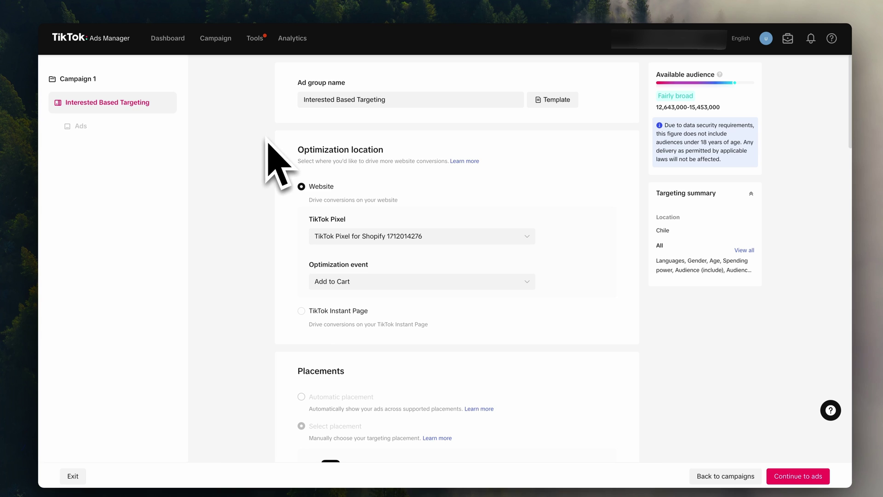
pyautogui.scroll(-10, 267, 140)
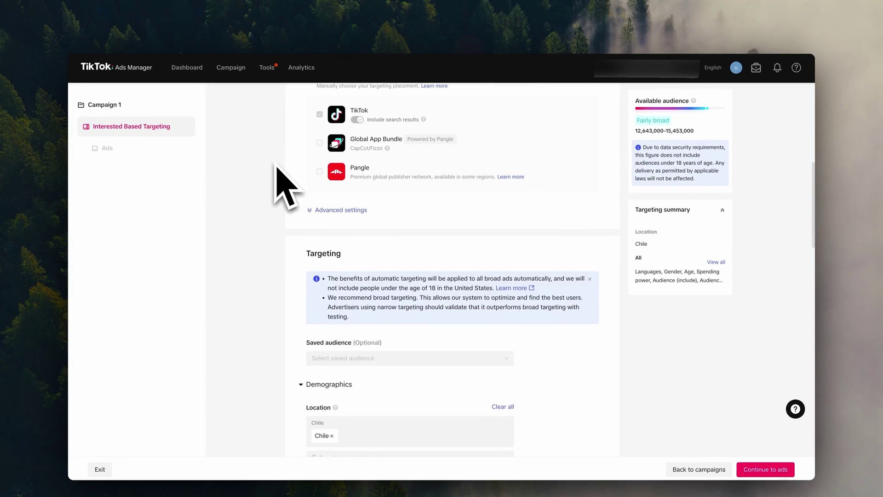
pyautogui.scroll(-4, 282, 186)
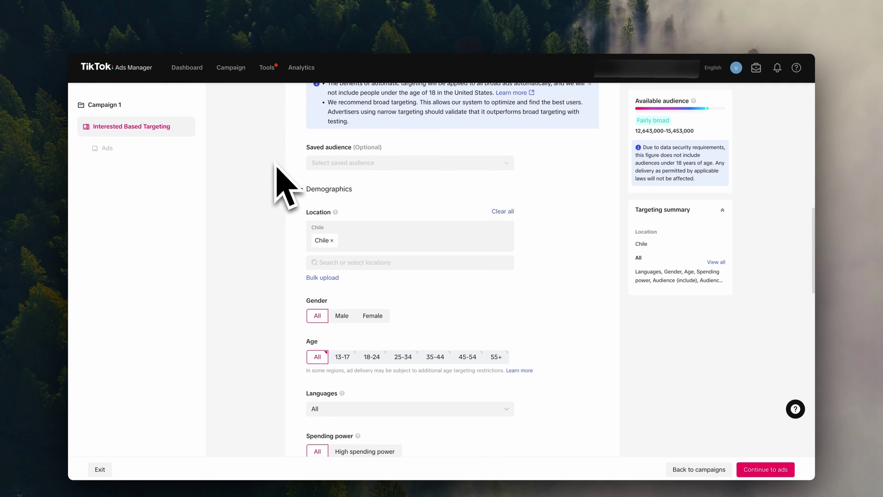
pyautogui.scroll(-1, 276, 166)
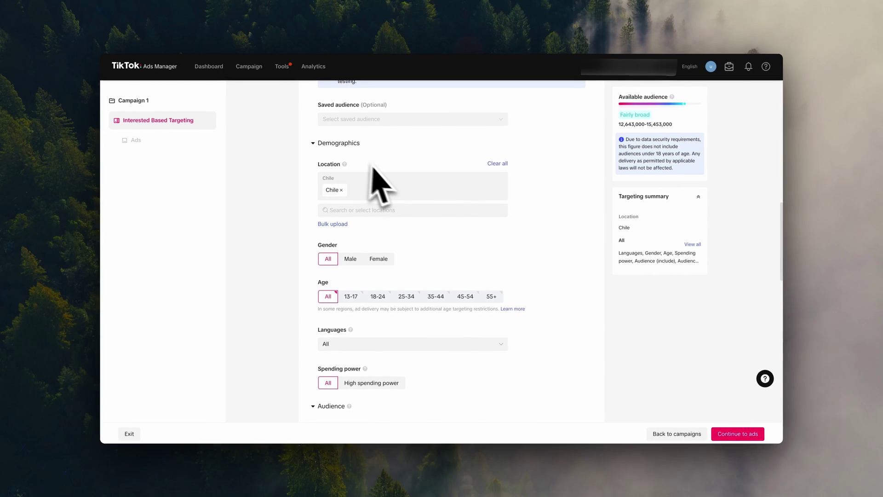
pyautogui.click(391, 211)
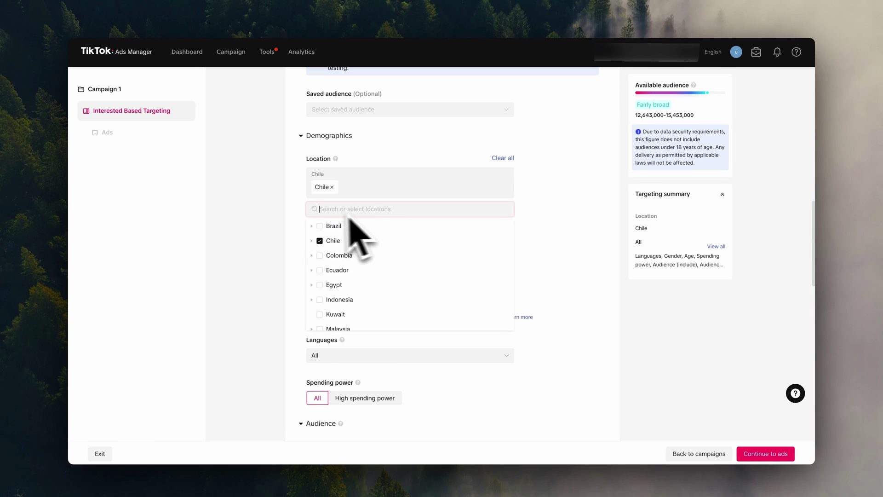
pyautogui.click(291, 215)
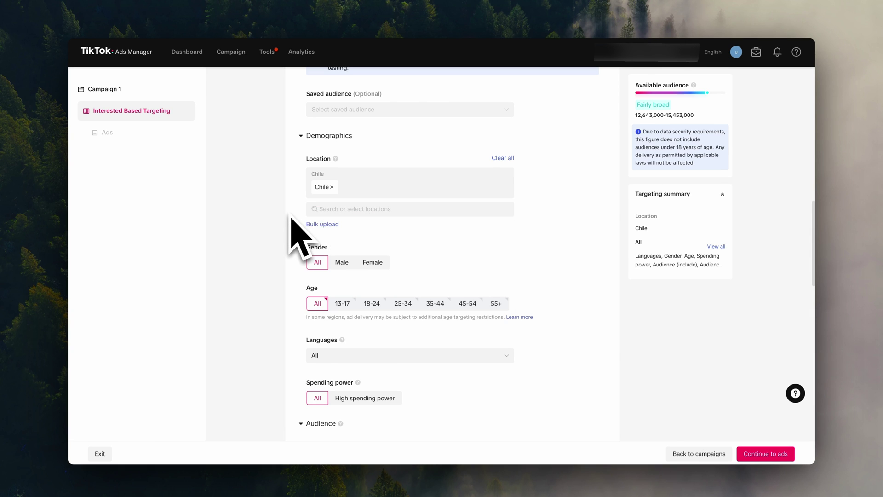
pyautogui.scroll(-2, 291, 216)
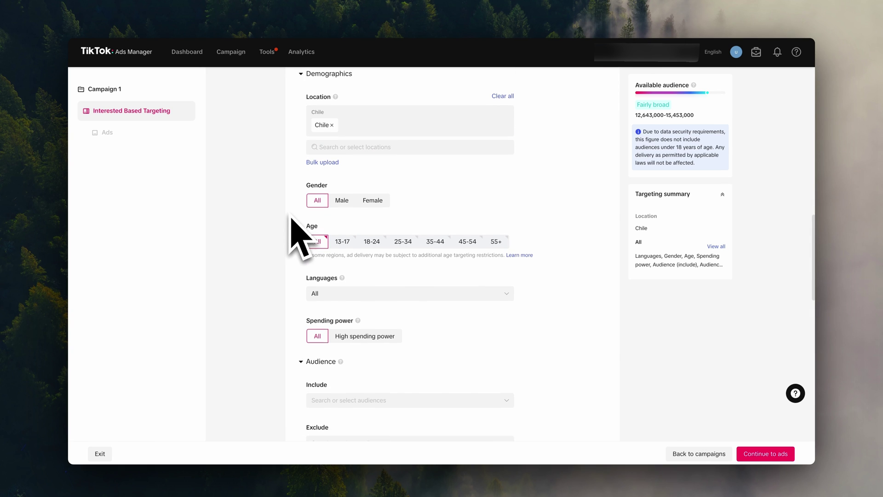
pyautogui.click(403, 241)
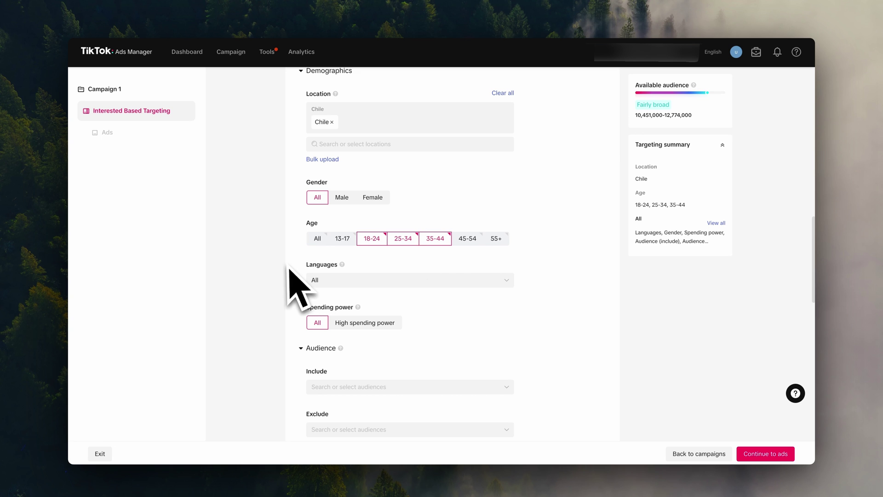
pyautogui.scroll(-5, 288, 270)
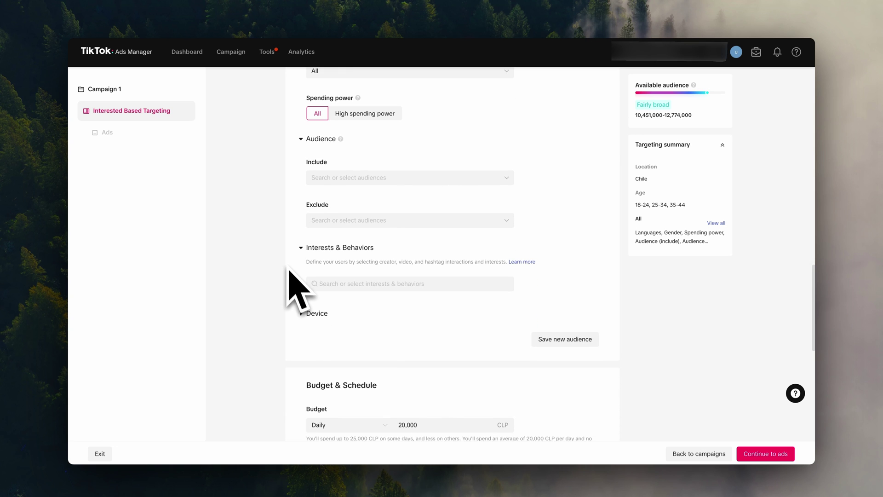
# - Search 'plant', add the flowers and plants interest, then remove it again
pyautogui.click(362, 284)
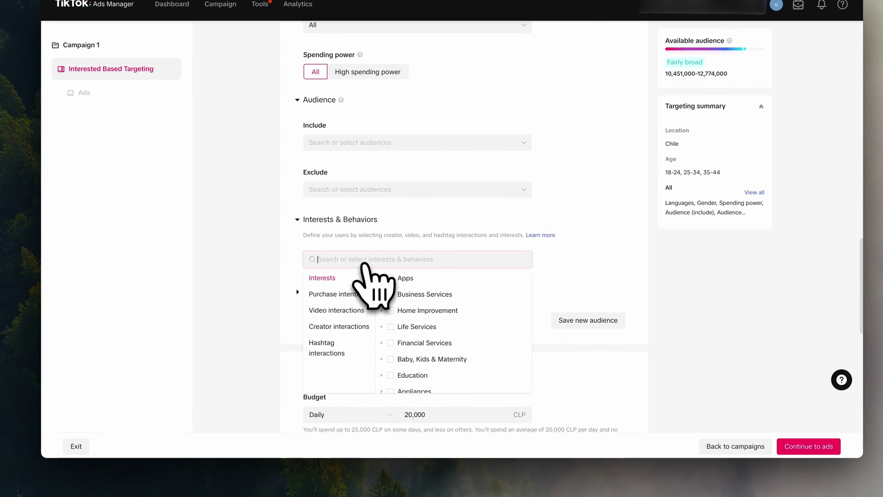
pyautogui.write('plant')
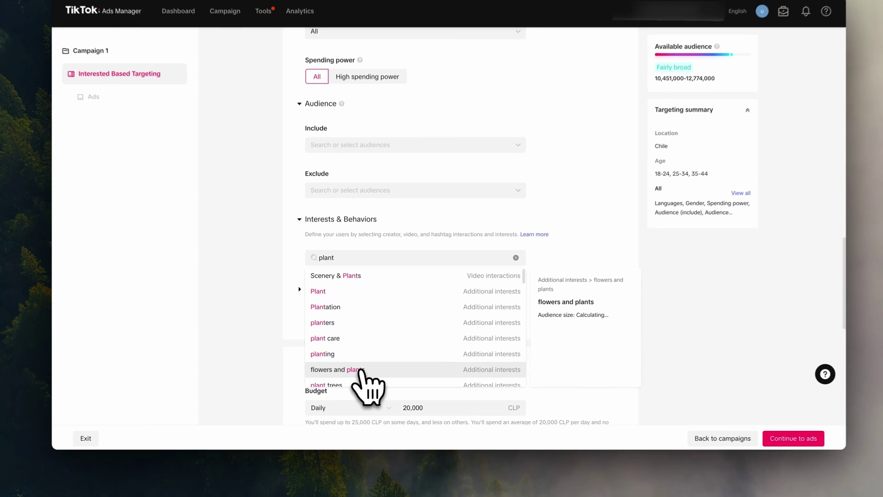
pyautogui.click(363, 375)
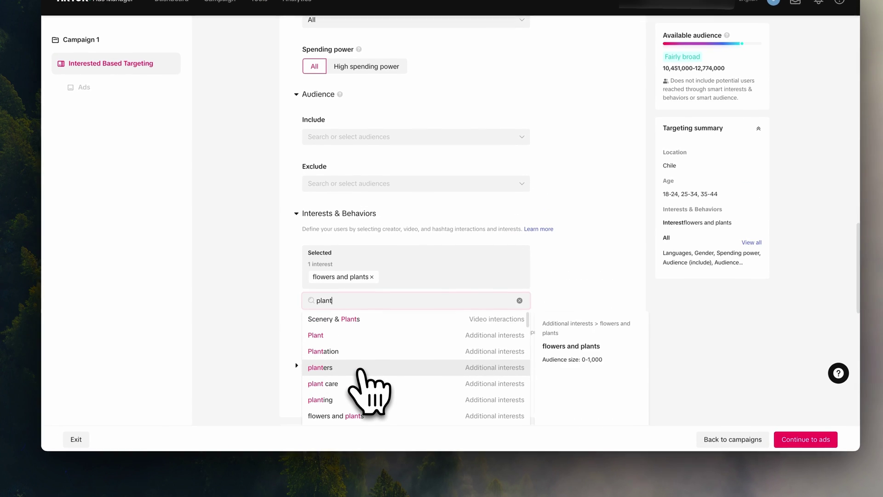
pyautogui.click(280, 306)
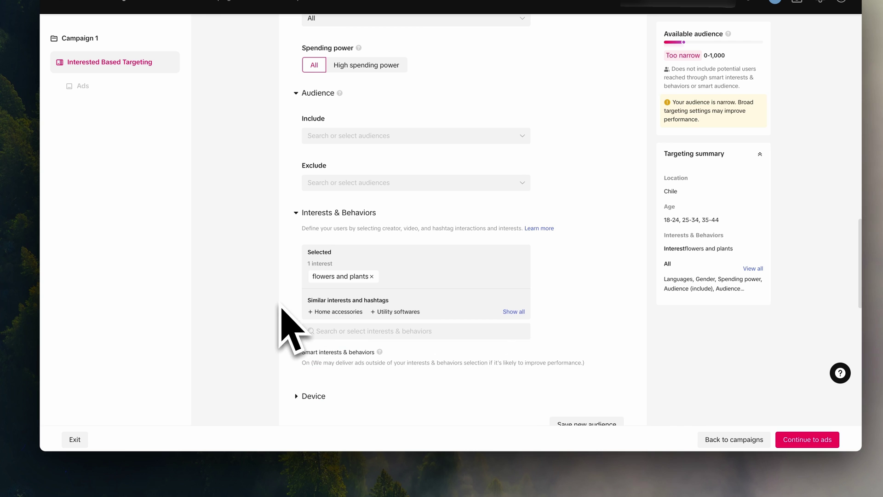
pyautogui.click(372, 277)
# - Add Gardening as the target interest and continue to the ad group's ads
pyautogui.click(375, 253)
pyautogui.write('Gardening')
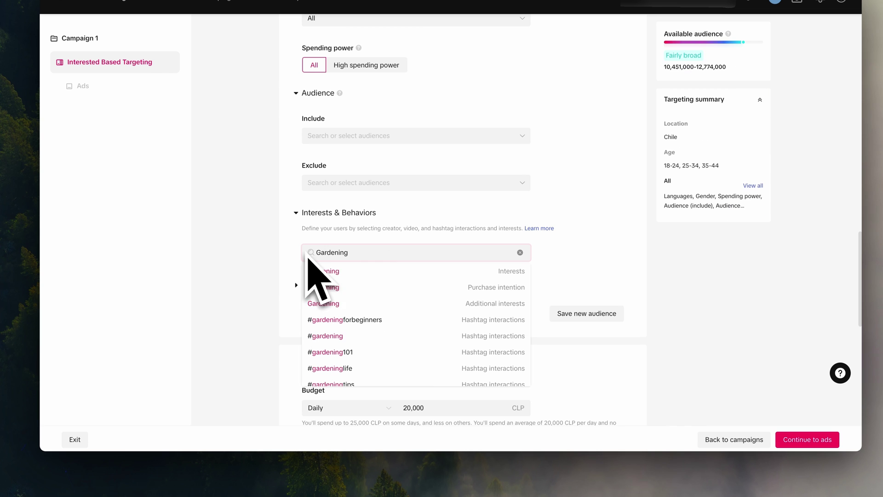
pyautogui.click(357, 270)
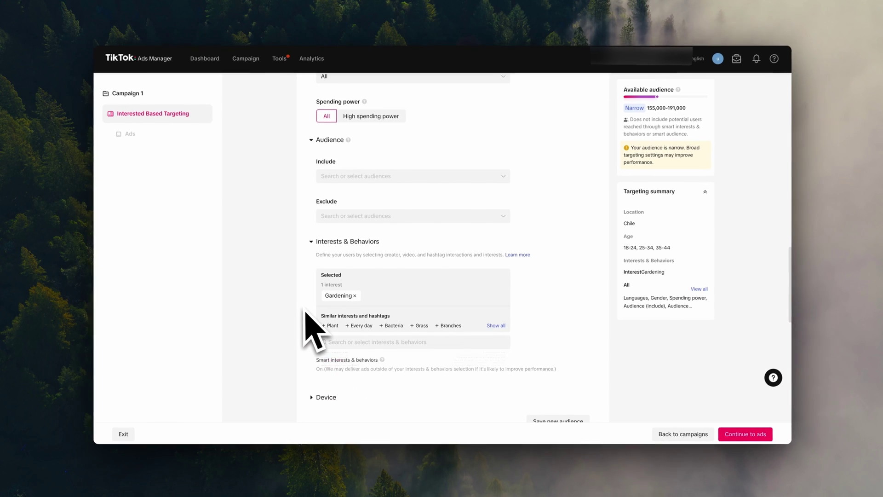
pyautogui.scroll(-6, 305, 285)
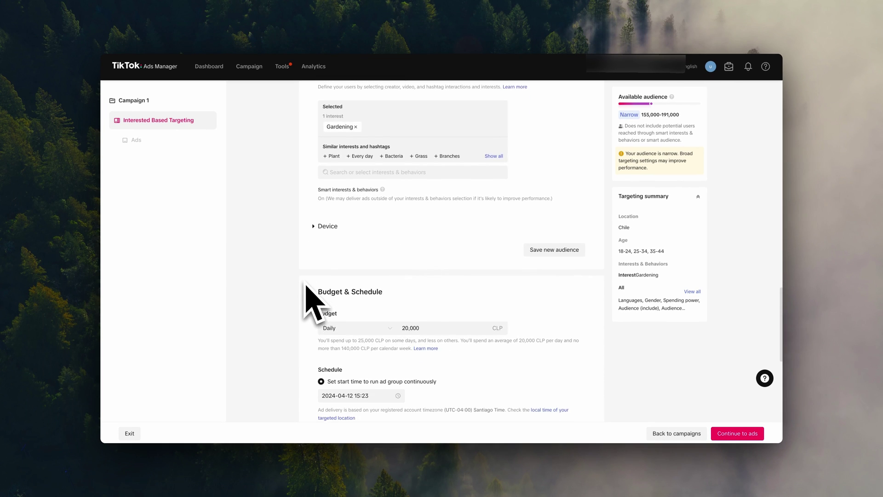
pyautogui.scroll(-1, 306, 285)
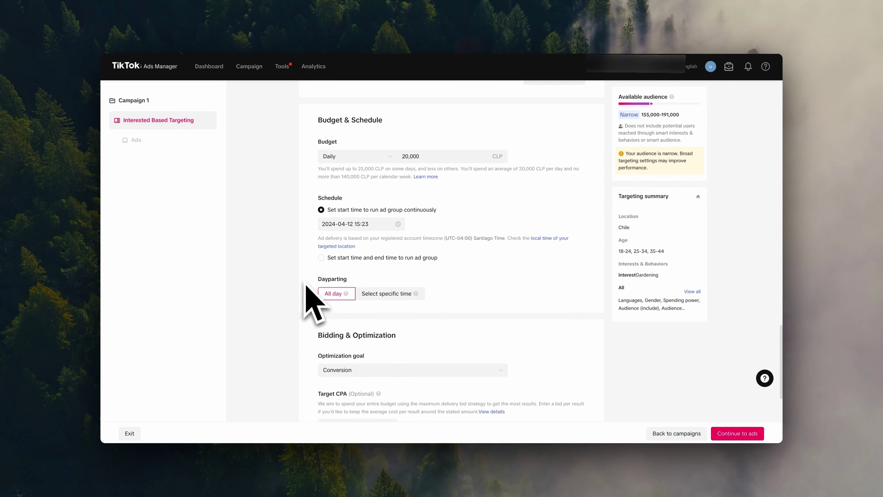
pyautogui.scroll(-3, 315, 304)
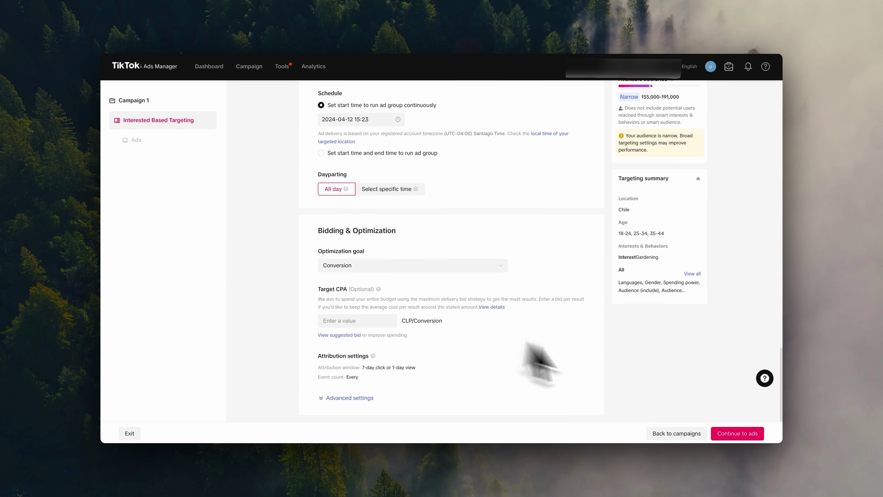
pyautogui.click(737, 433)
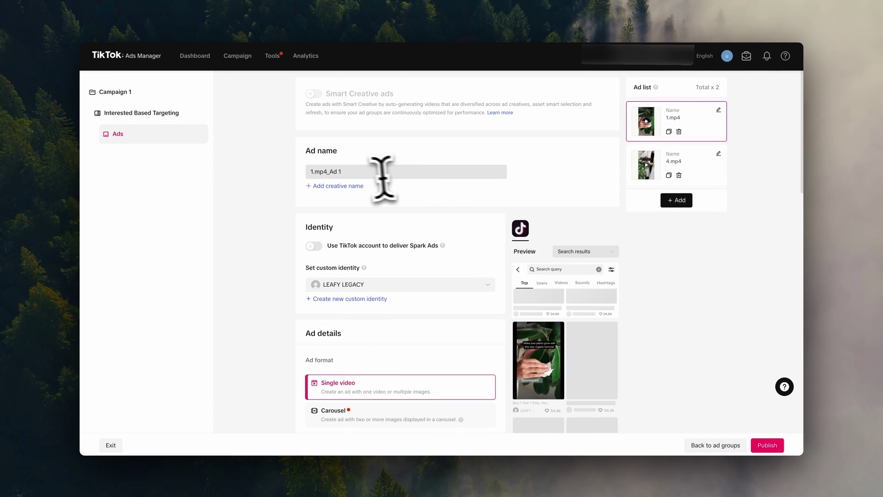
# - Rename the first ad to Ad3
pyautogui.moveTo(373, 174); pyautogui.dragTo(312, 174)
pyautogui.write('Ad3')
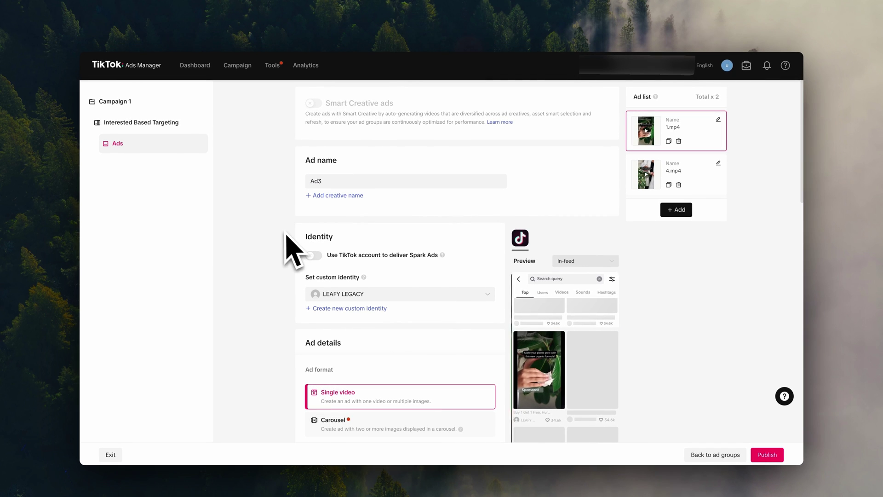
pyautogui.scroll(-1, 287, 243)
pyautogui.scroll(-5, 290, 257)
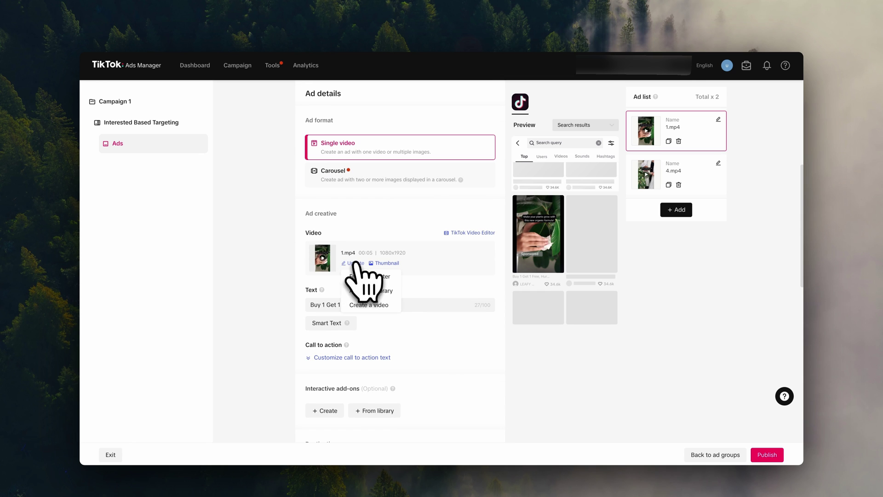
# - Replace Ad3's video with 3.mp4 and publish the ad group's ads
pyautogui.click(365, 277)
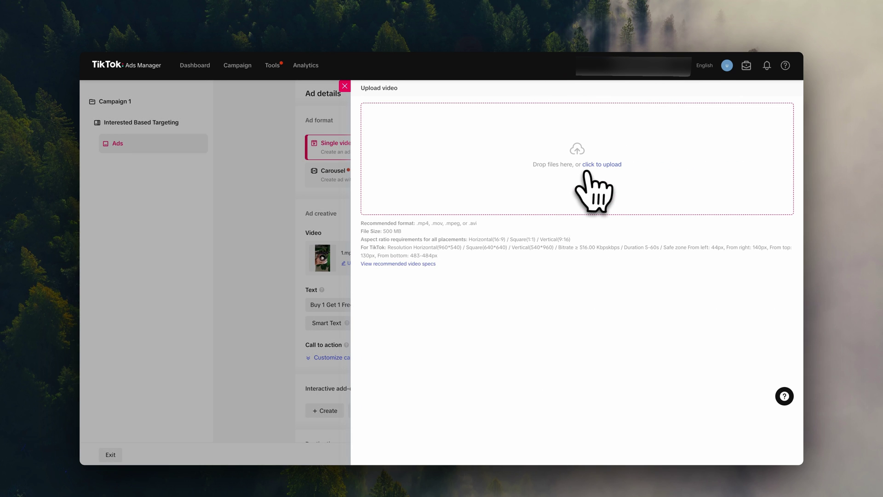
pyautogui.click(587, 170)
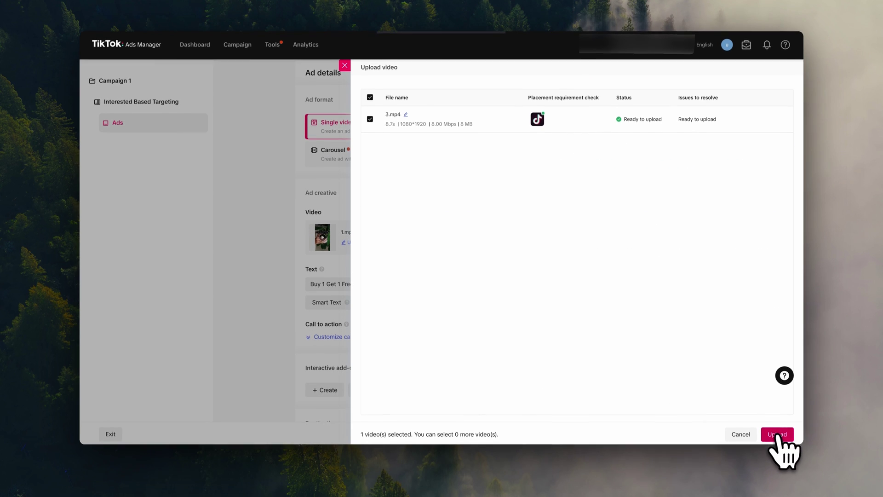
pyautogui.click(776, 433)
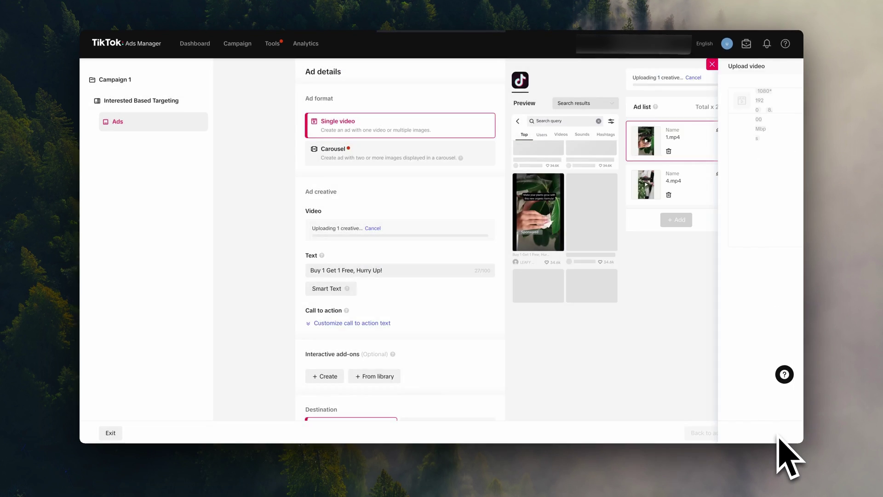
pyautogui.scroll(-3, 297, 344)
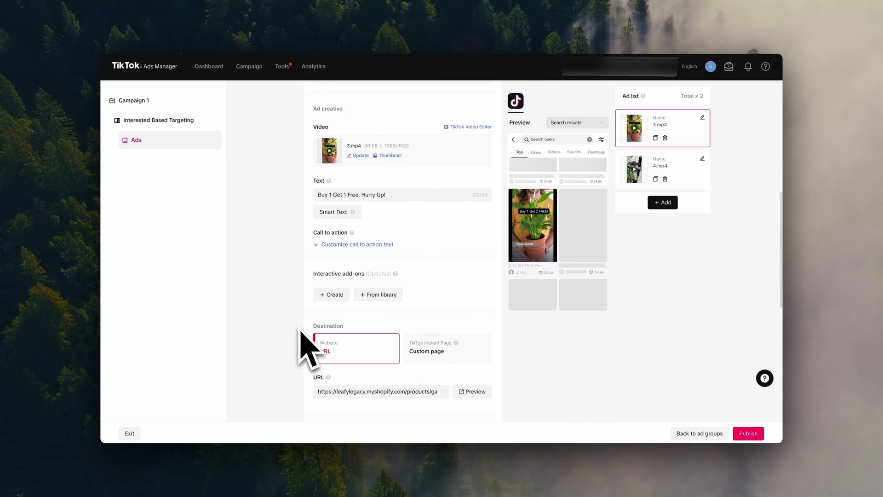
pyautogui.scroll(-2, 300, 330)
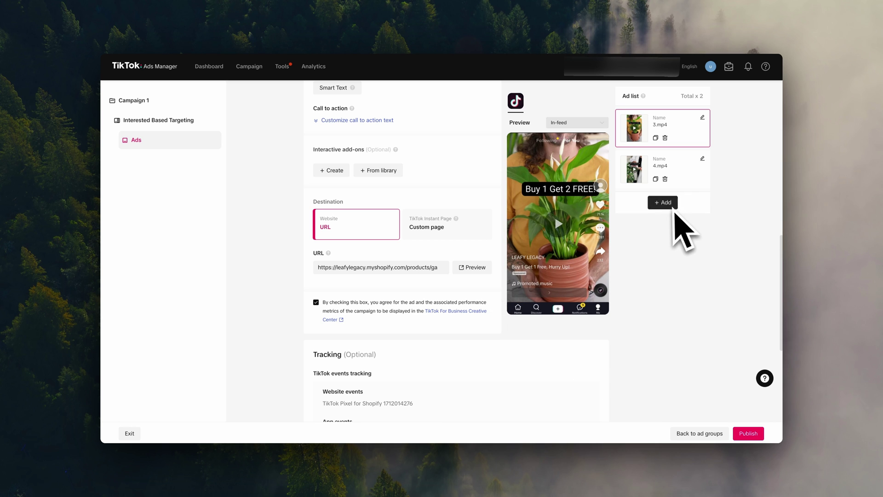
pyautogui.click(747, 432)
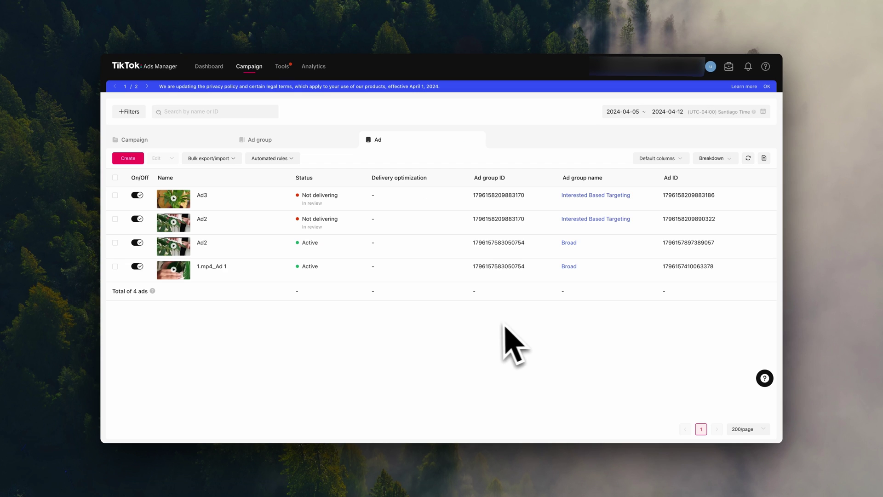
# - Review the campaign, its two ad groups, and all four ads in their lists
pyautogui.click(195, 139)
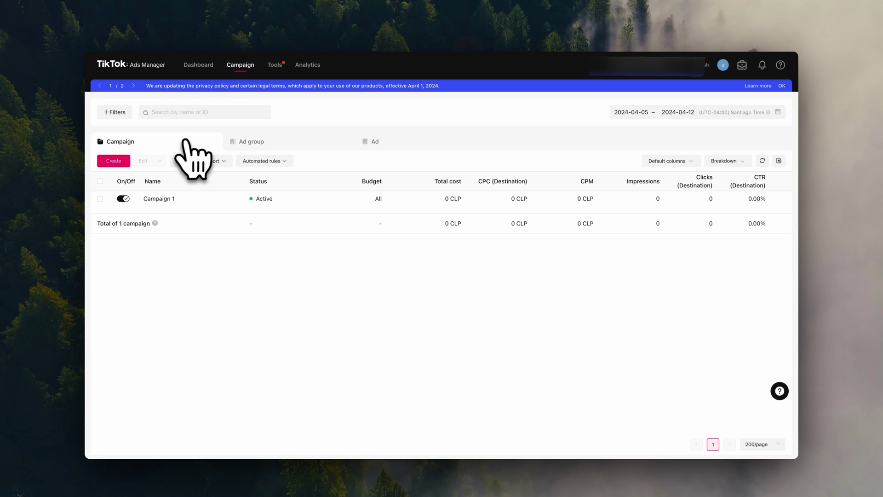
pyautogui.click(265, 142)
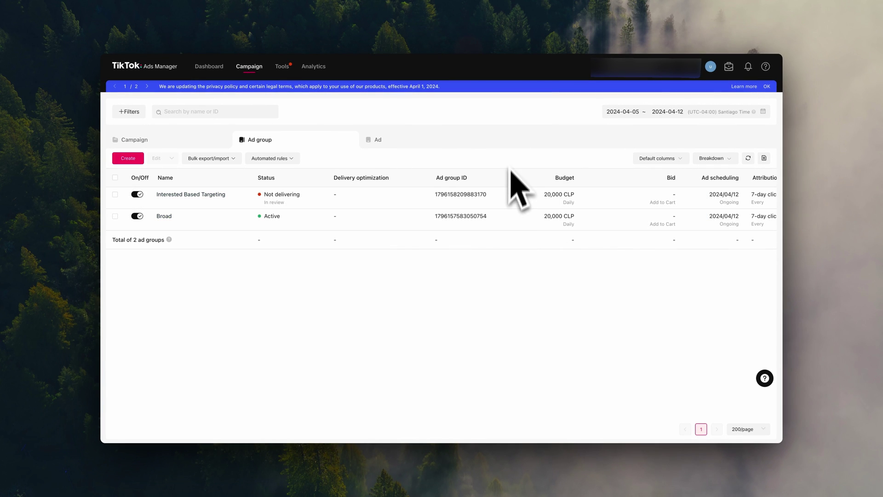
pyautogui.click(414, 143)
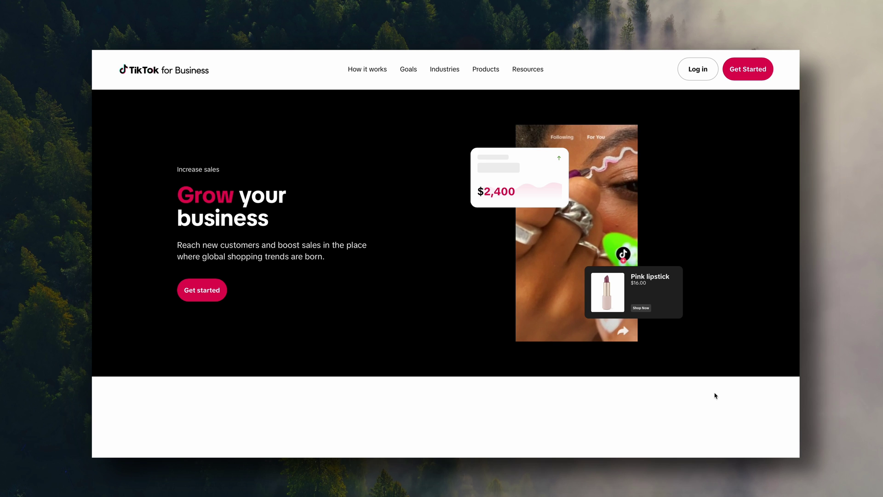
pyautogui.scroll(-10, 713, 392)
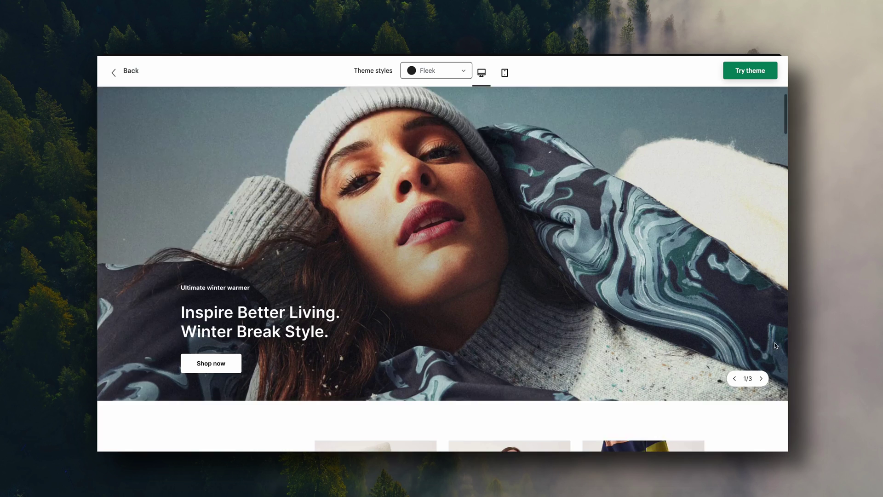
pyautogui.scroll(-7, 776, 346)
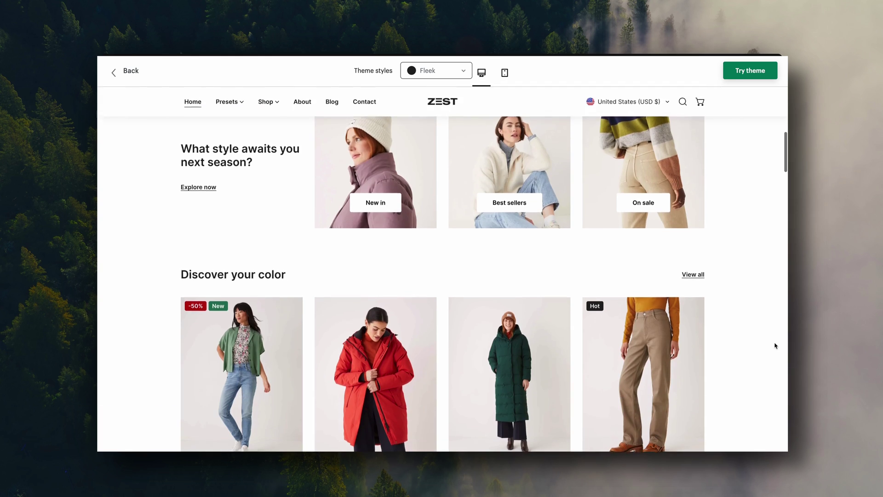
pyautogui.scroll(-5, 775, 345)
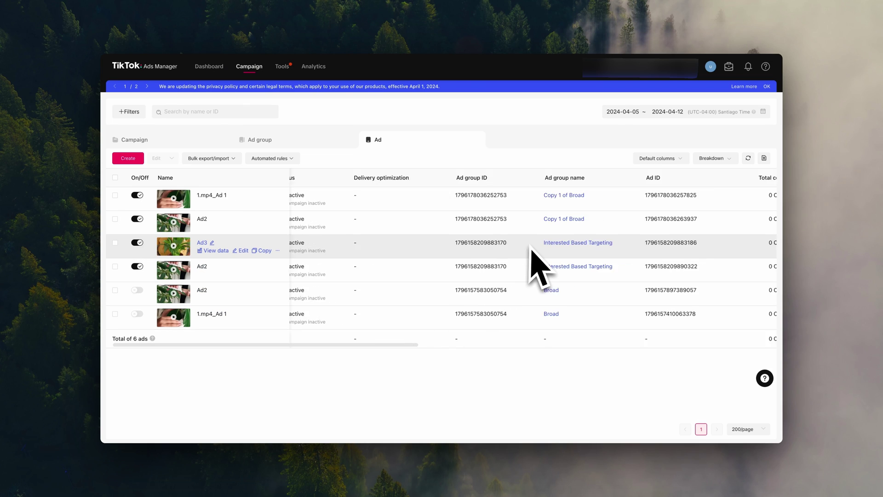
# - Scroll the ad table right to check Total cost, CPC, CPM and Conversions, still 0 CLP
pyautogui.hscroll(3, 532, 253)
pyautogui.hscroll(5, 533, 251)
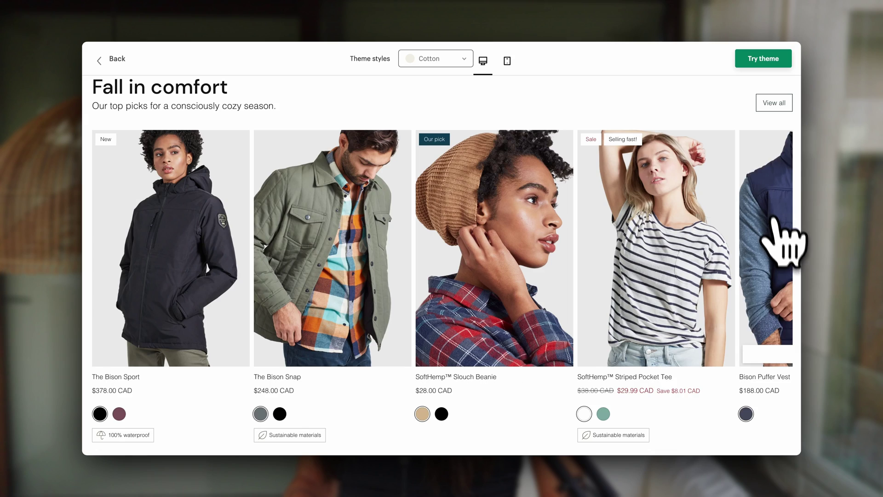
pyautogui.click(784, 248)
pyautogui.click(784, 249)
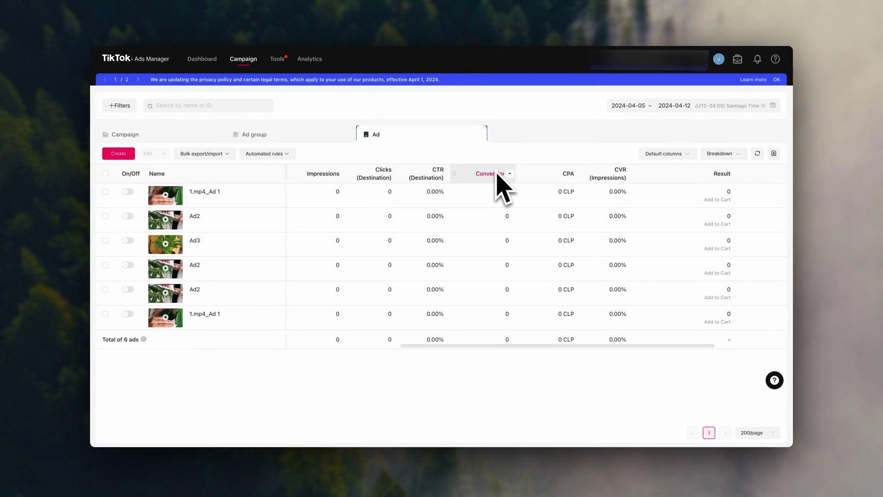
pyautogui.moveTo(496, 179)
pyautogui.moveTo(622, 182)
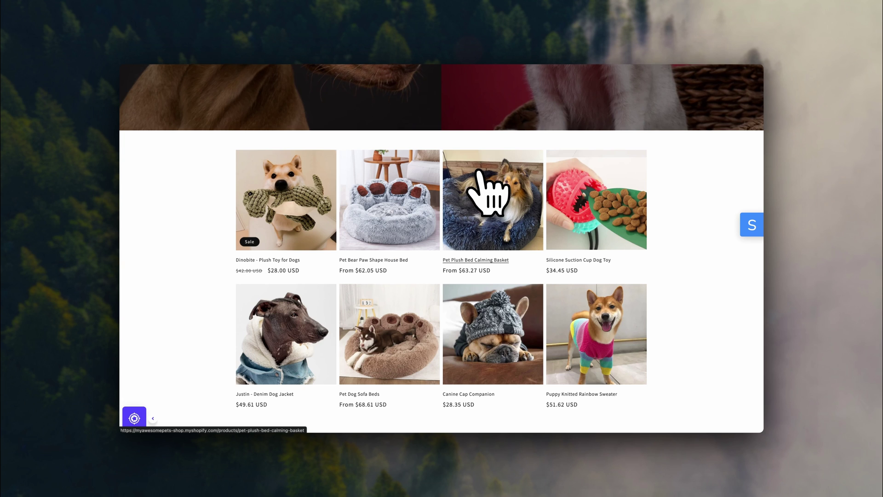
pyautogui.click(479, 173)
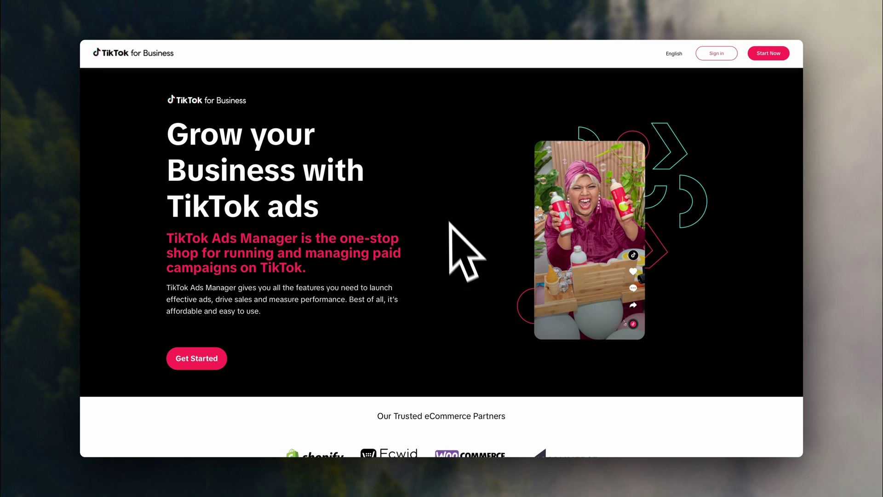
pyautogui.scroll(-5, 454, 258)
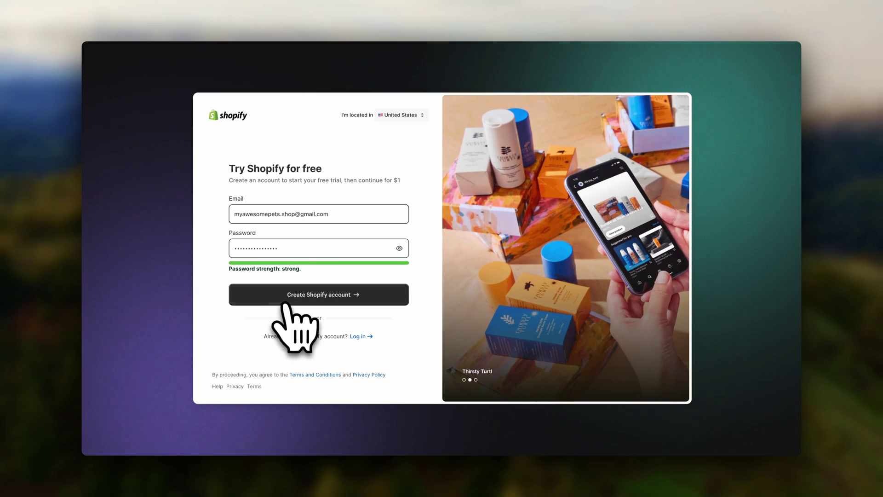
# - Create the Shopify account set to sell through an online store, then open the Paw Print Socks product
pyautogui.click(285, 304)
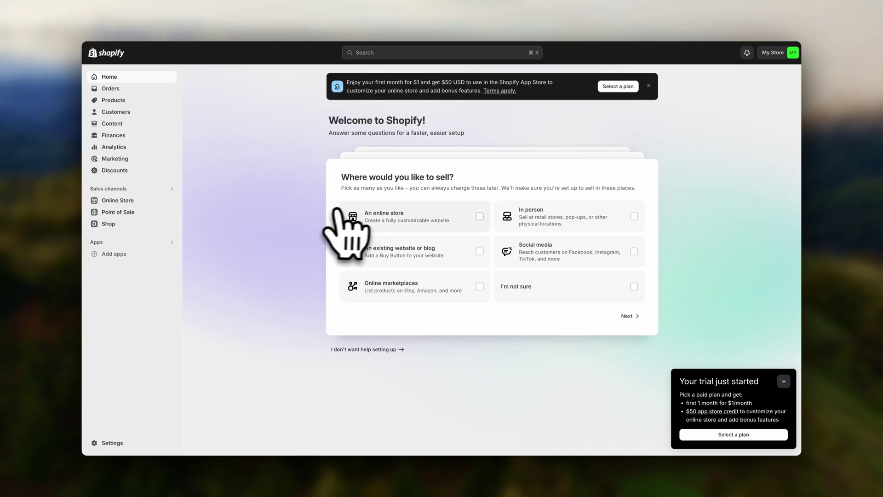
pyautogui.click(354, 215)
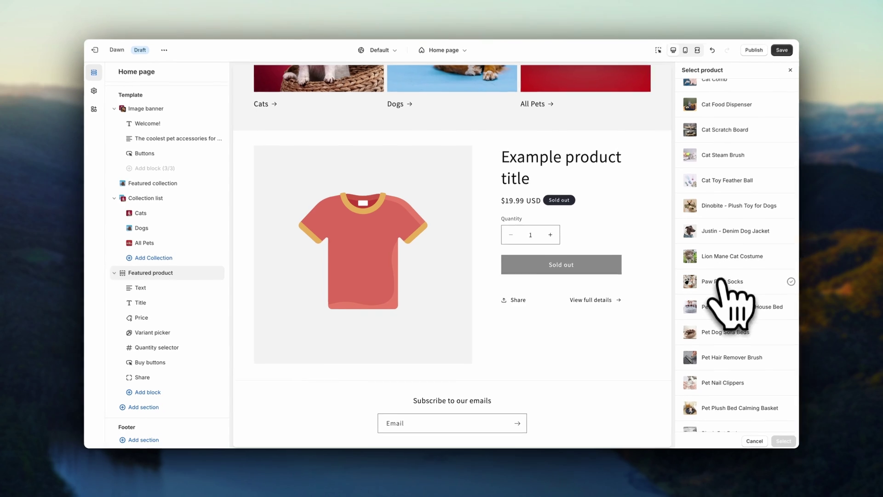
pyautogui.click(732, 275)
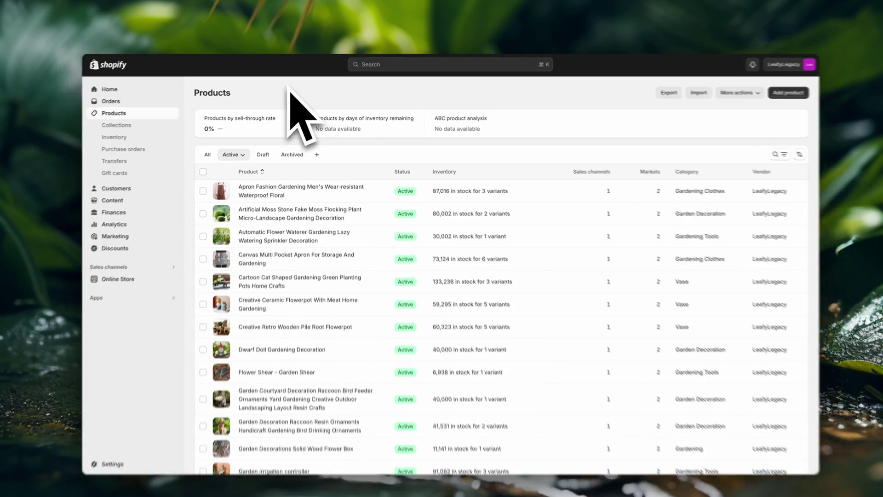